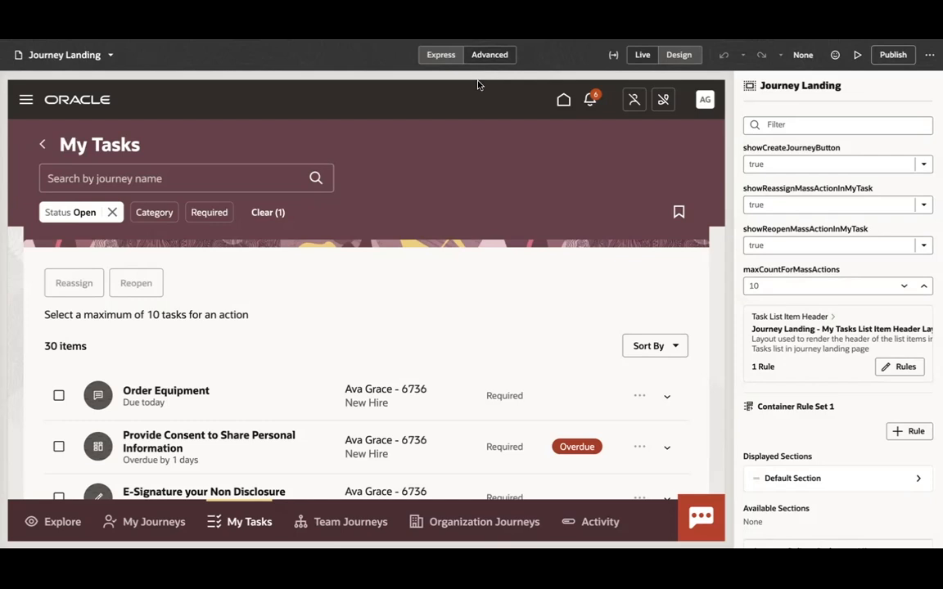
{"action": "double_click", "coordinate": [763, 86]}
{"action": "left_click", "coordinate": [439, 56]}
{"action": "left_click_drag", "start_coordinate": [777, 150], "coordinate": [821, 150]}
{"action": "left_click", "coordinate": [795, 151]}
{"action": "left_click_drag", "start_coordinate": [761, 189], "coordinate": [792, 190]}
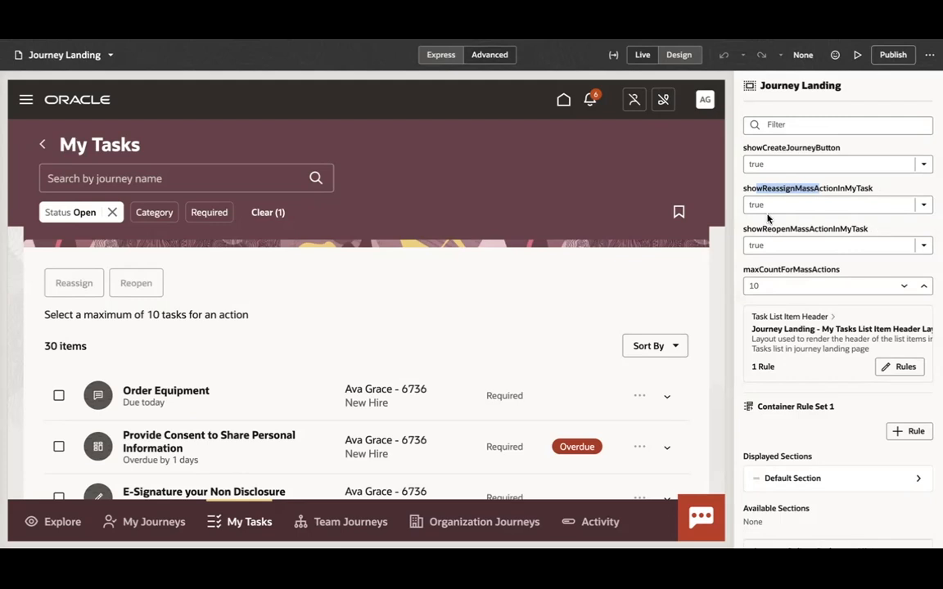
Set both showReassignMassActionInMyTask and showReopenMassActionInMyTask to false for the Journey Landing page
{"action": "left_click", "coordinate": [801, 211]}
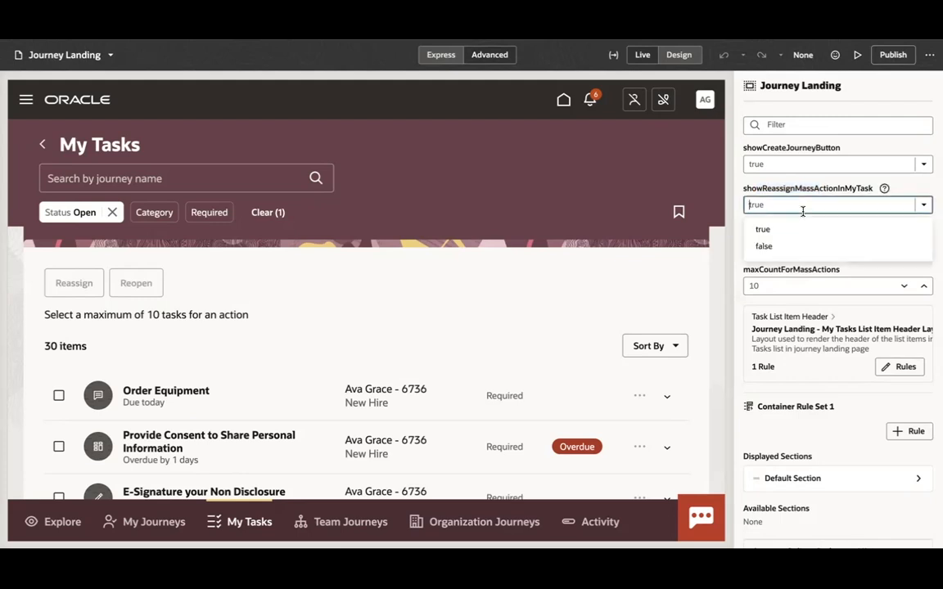
{"action": "left_click", "coordinate": [774, 247]}
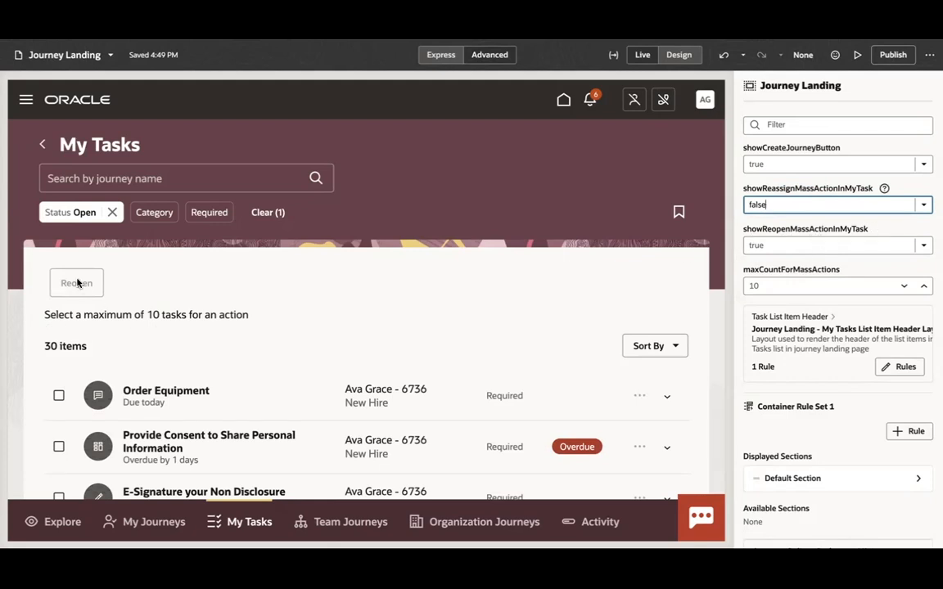
{"action": "left_click", "coordinate": [783, 244]}
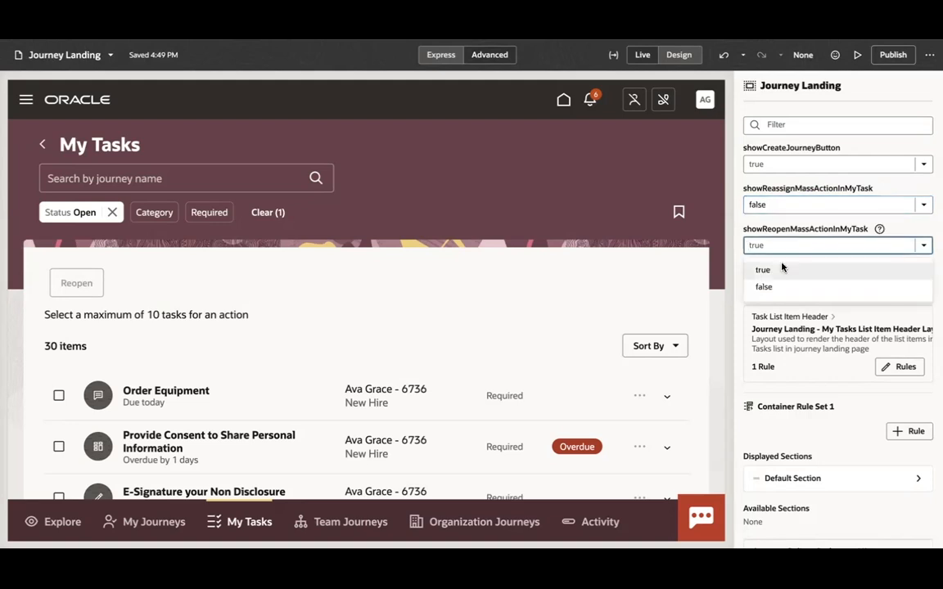
{"action": "left_click", "coordinate": [767, 287]}
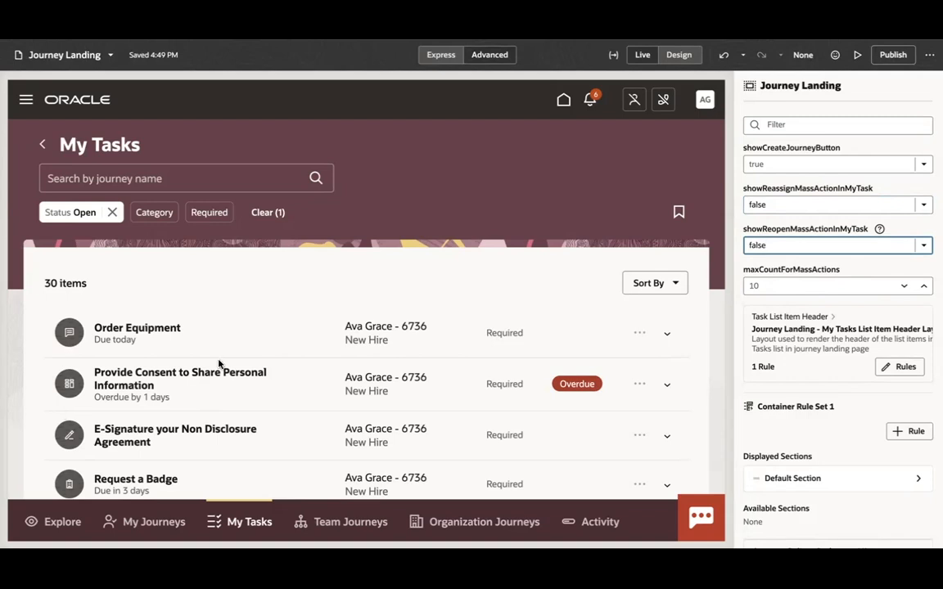
Set showReopenMassActionInMyTask to true and maxCountForMassActions to 20
{"action": "left_click", "coordinate": [771, 270]}
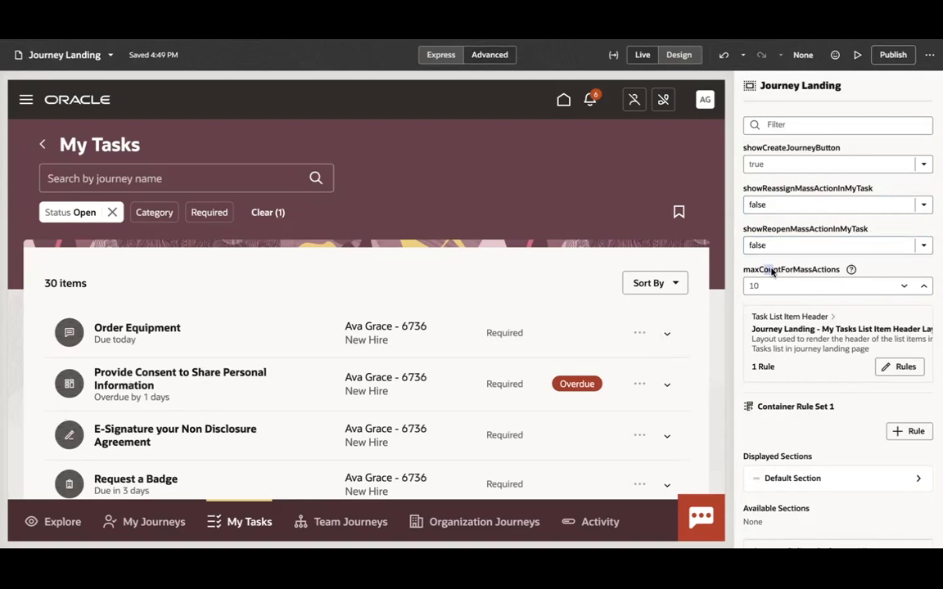
{"action": "left_click", "coordinate": [762, 239]}
{"action": "left_click", "coordinate": [766, 267]}
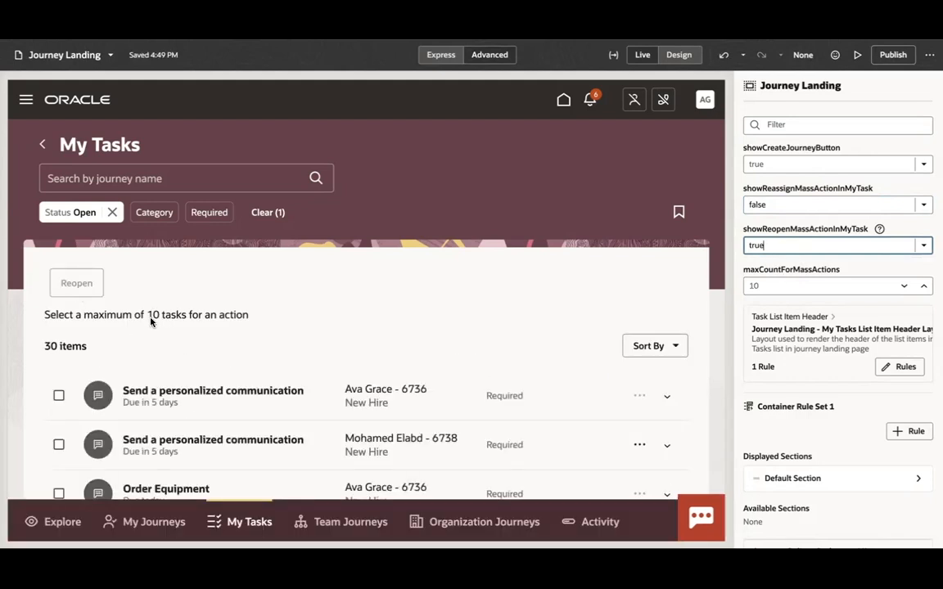
{"action": "left_click", "coordinate": [777, 287]}
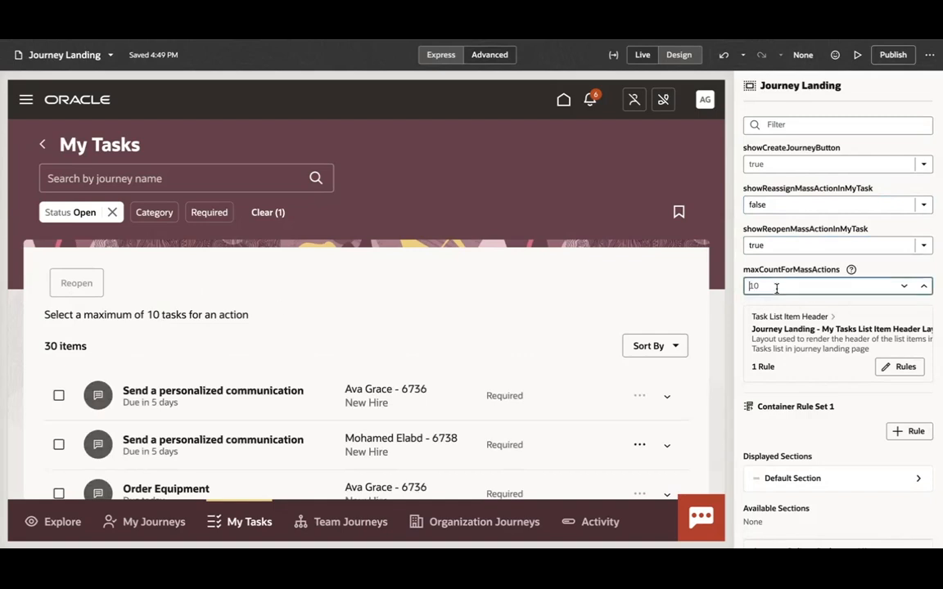
{"action": "key", "text": "BackSpace"}
{"action": "key", "text": "BackSpace"}
{"action": "type", "text": "20"}
{"action": "key", "text": "Tab"}
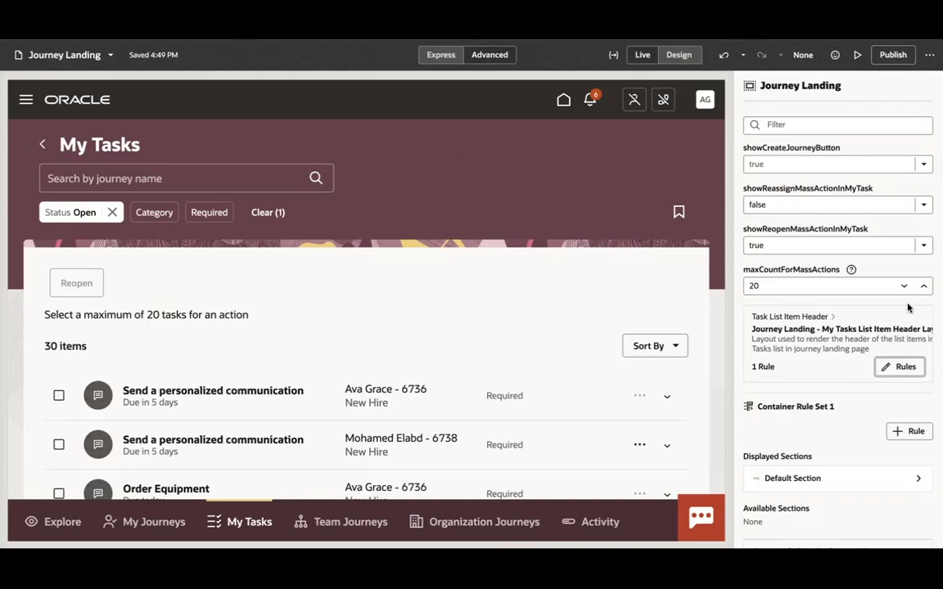
Check the page's rule sets and view the built-in rule of the My Tasks List Item Header Layout
{"action": "scroll", "coordinate": [846, 372], "scroll_direction": "down", "scroll_amount": 1}
{"action": "scroll", "coordinate": [845, 373], "scroll_direction": "down", "scroll_amount": 3}
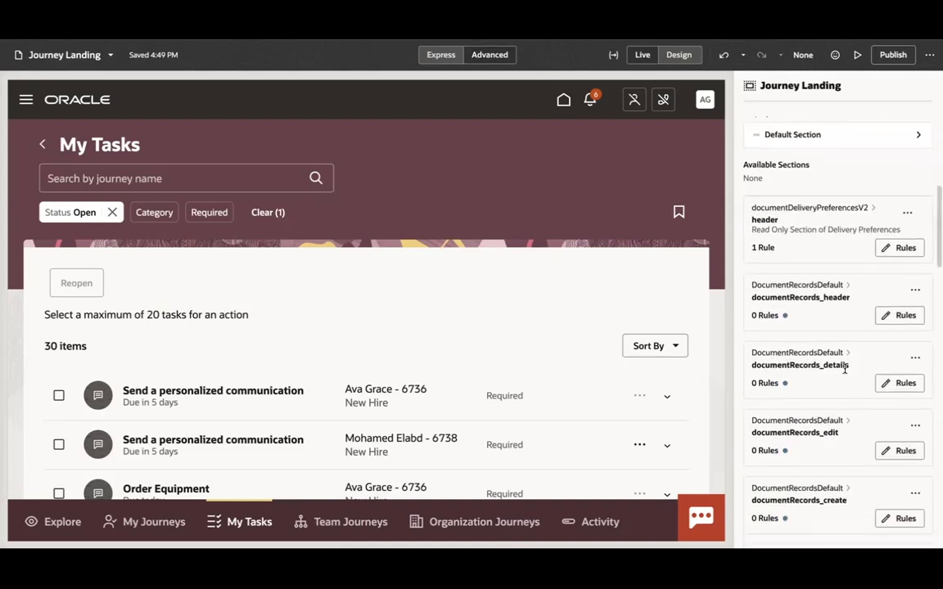
{"action": "scroll", "coordinate": [845, 370], "scroll_direction": "up", "scroll_amount": 4}
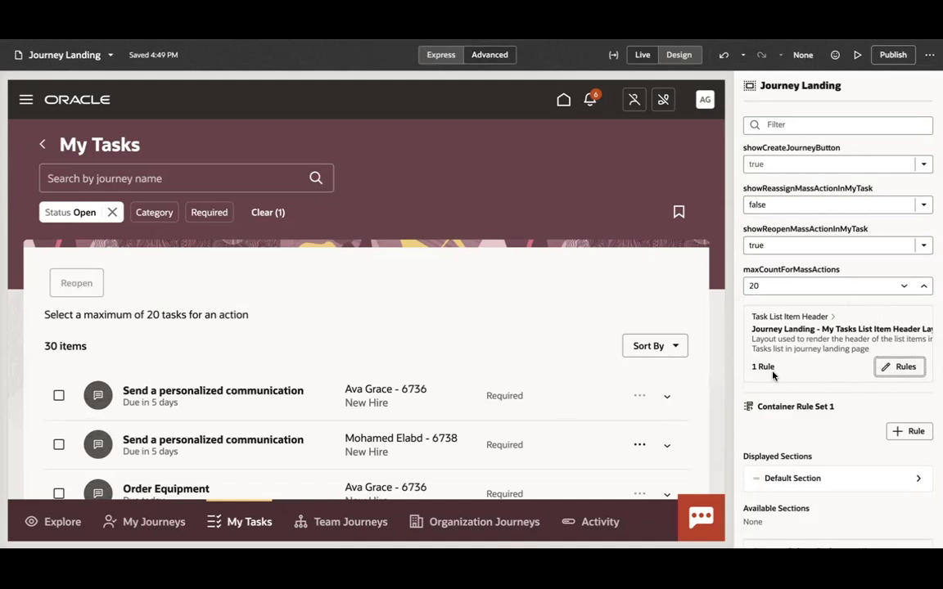
{"action": "left_click_drag", "start_coordinate": [753, 369], "coordinate": [765, 372]}
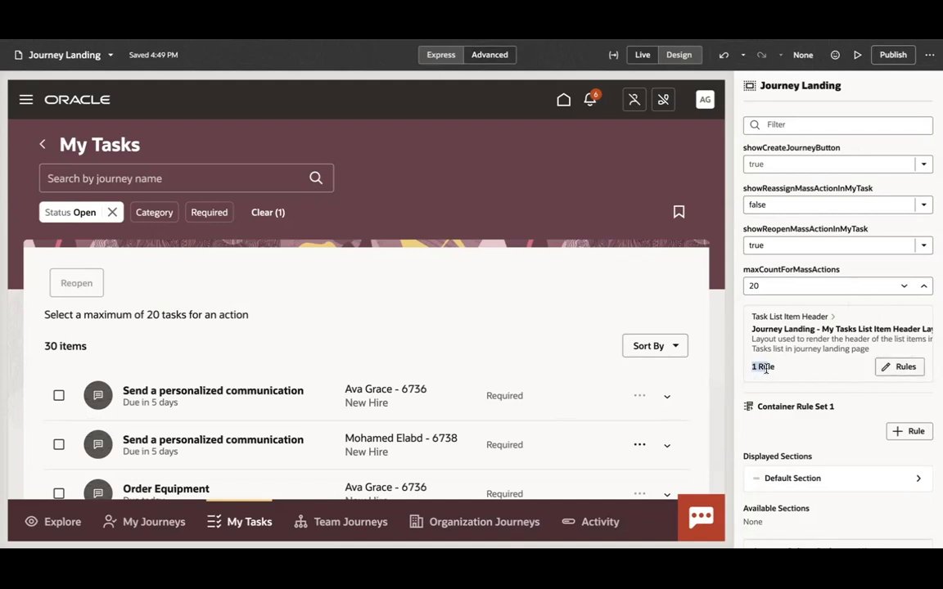
{"action": "left_click", "coordinate": [903, 366]}
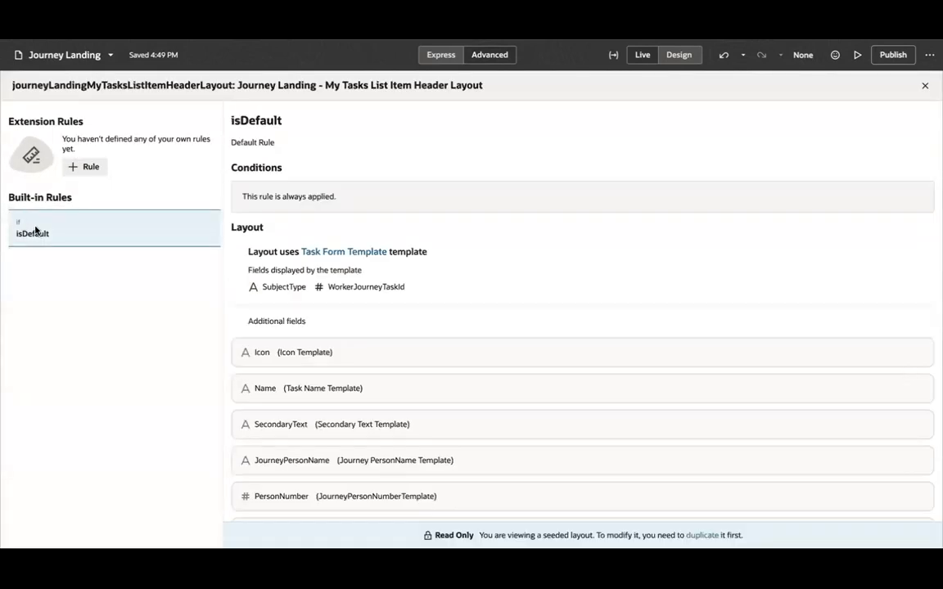
{"action": "left_click", "coordinate": [927, 88]}
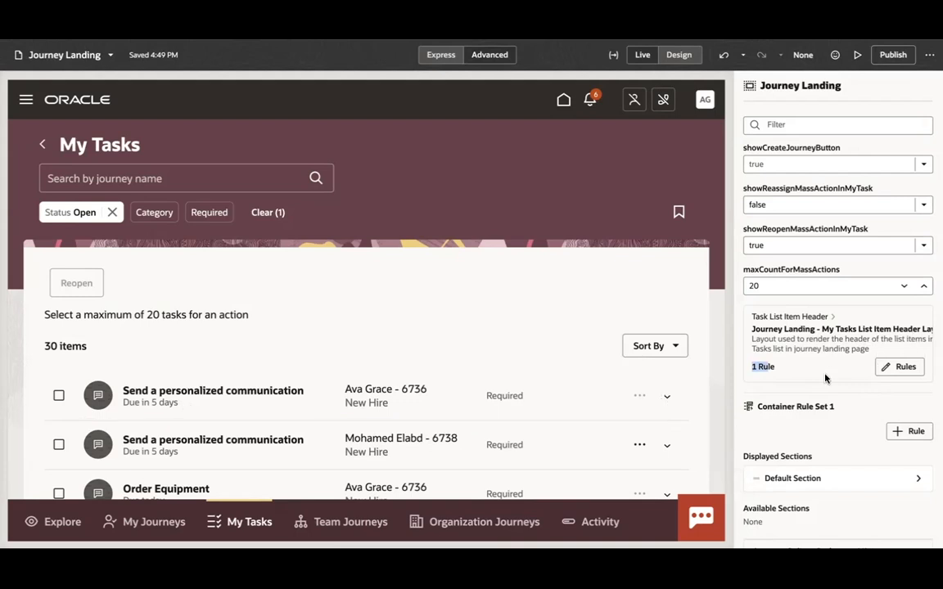
Examine the isDefault rule of the My Tasks List Item Header Layout, including its duplicate option and additional fields
{"action": "left_click", "coordinate": [899, 367]}
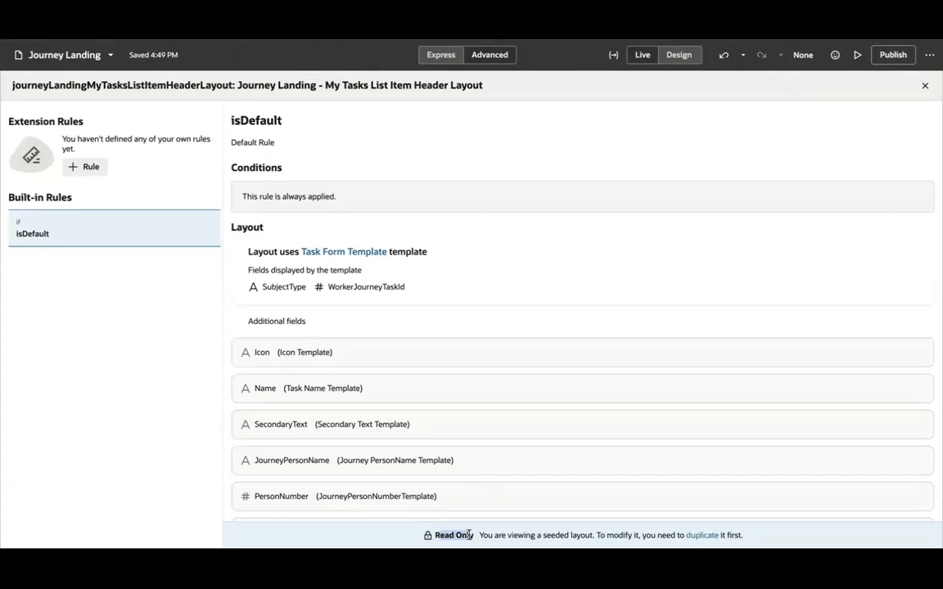
{"action": "left_click", "coordinate": [701, 535]}
{"action": "left_click", "coordinate": [617, 228]}
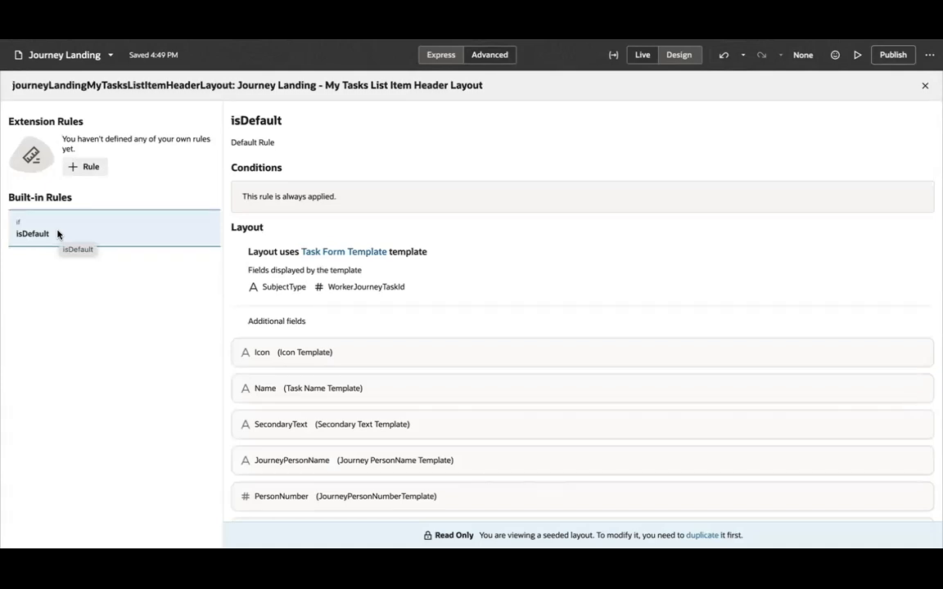
{"action": "scroll", "coordinate": [486, 299], "scroll_direction": "down", "scroll_amount": 1}
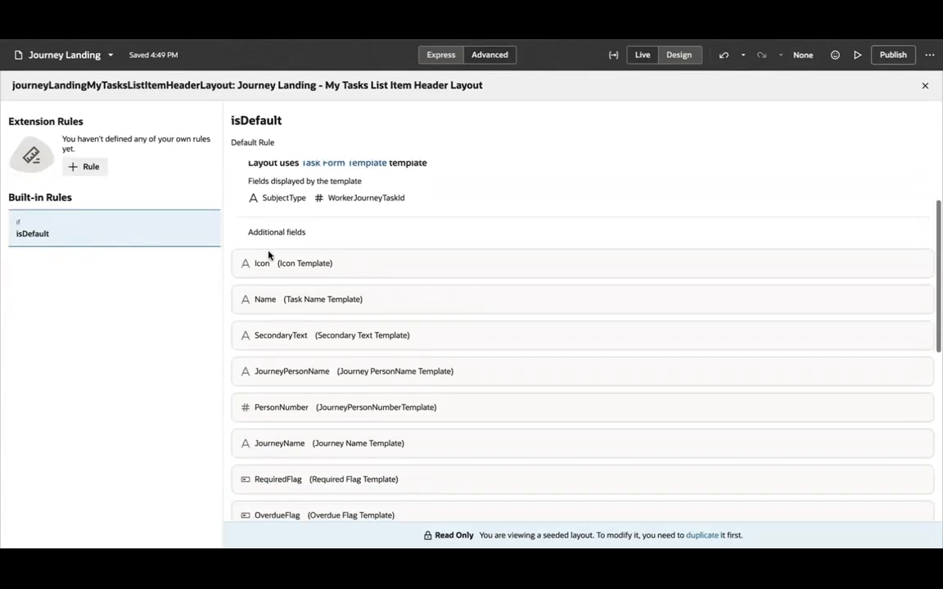
{"action": "scroll", "coordinate": [305, 330], "scroll_direction": "down", "scroll_amount": 5}
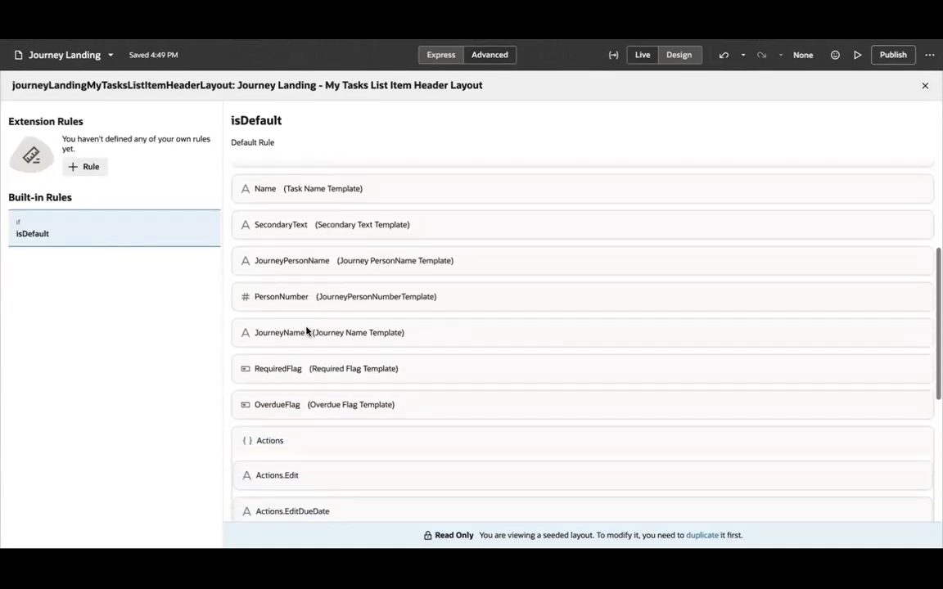
{"action": "scroll", "coordinate": [307, 331], "scroll_direction": "up", "scroll_amount": 6}
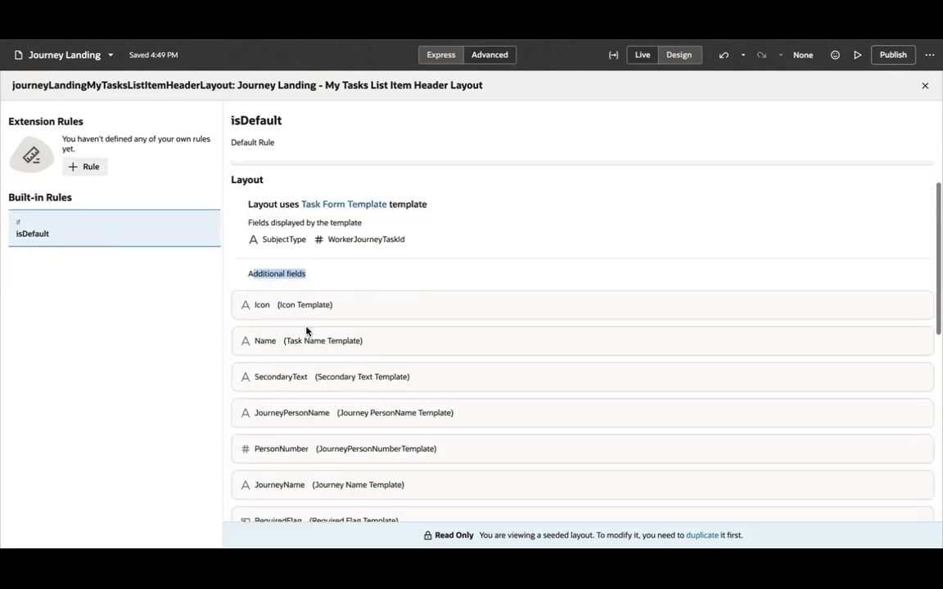
{"action": "left_click", "coordinate": [925, 85]}
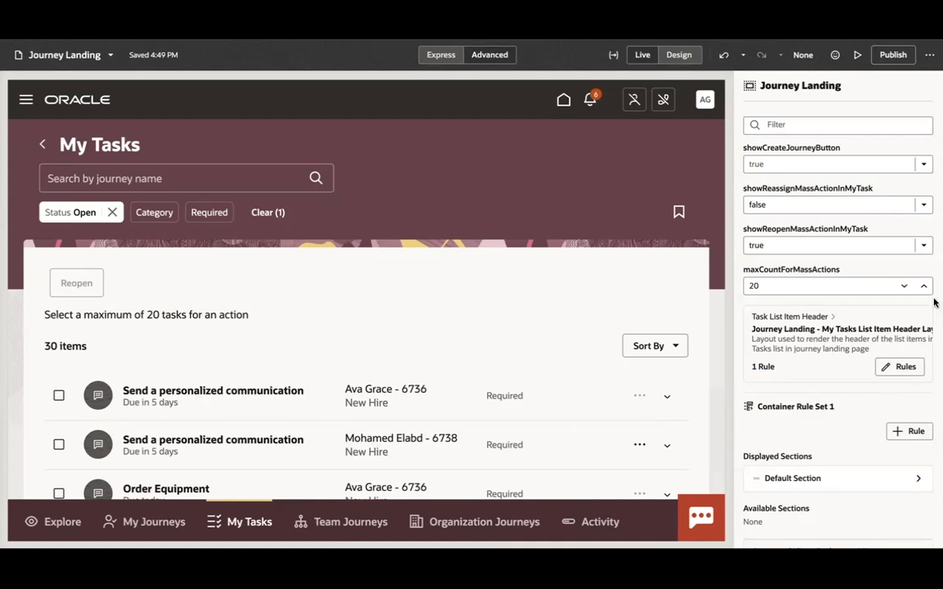
{"action": "left_click", "coordinate": [908, 368]}
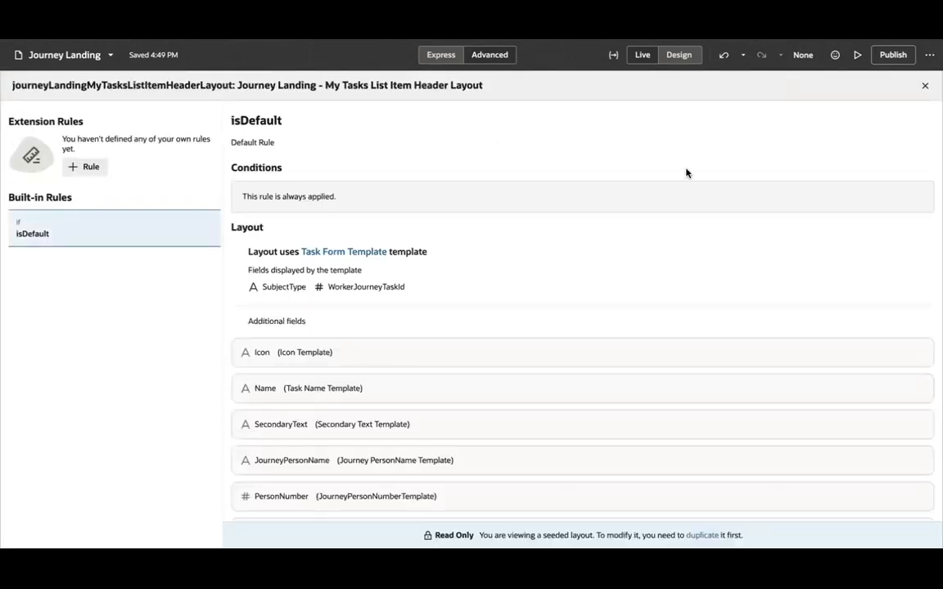
{"action": "left_click", "coordinate": [925, 87]}
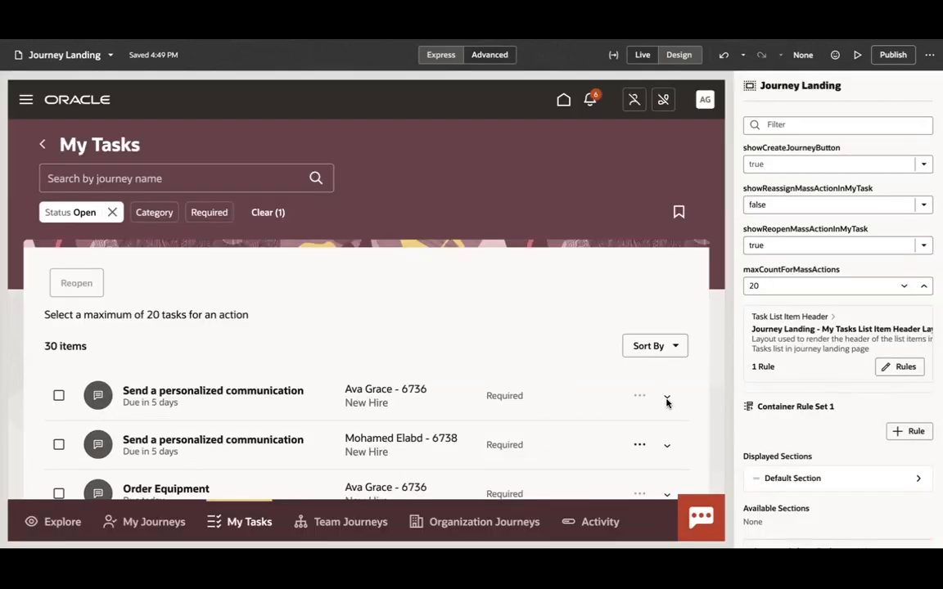
Duplicate the built-in isDefault rule of the My Tasks List Item Header Layout with the label customRule
{"action": "left_click", "coordinate": [899, 366]}
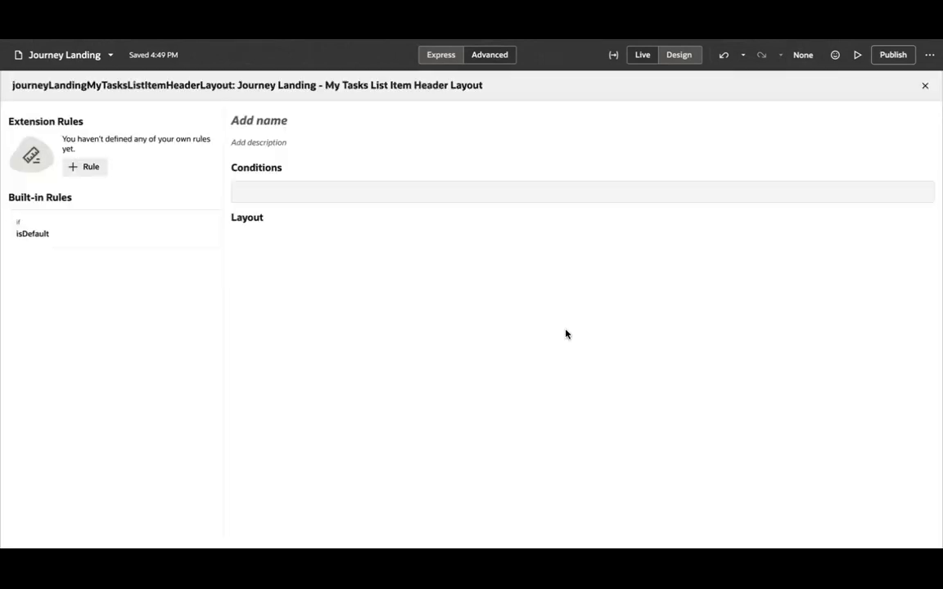
{"action": "scroll", "coordinate": [398, 415], "scroll_direction": "down", "scroll_amount": 5}
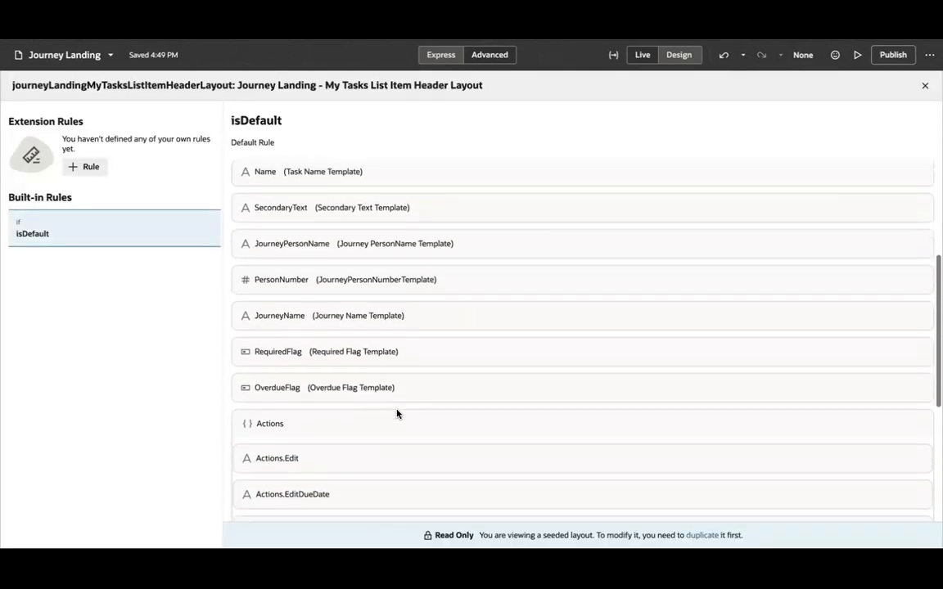
{"action": "scroll", "coordinate": [397, 414], "scroll_direction": "down", "scroll_amount": 4}
{"action": "scroll", "coordinate": [397, 413], "scroll_direction": "up", "scroll_amount": 7}
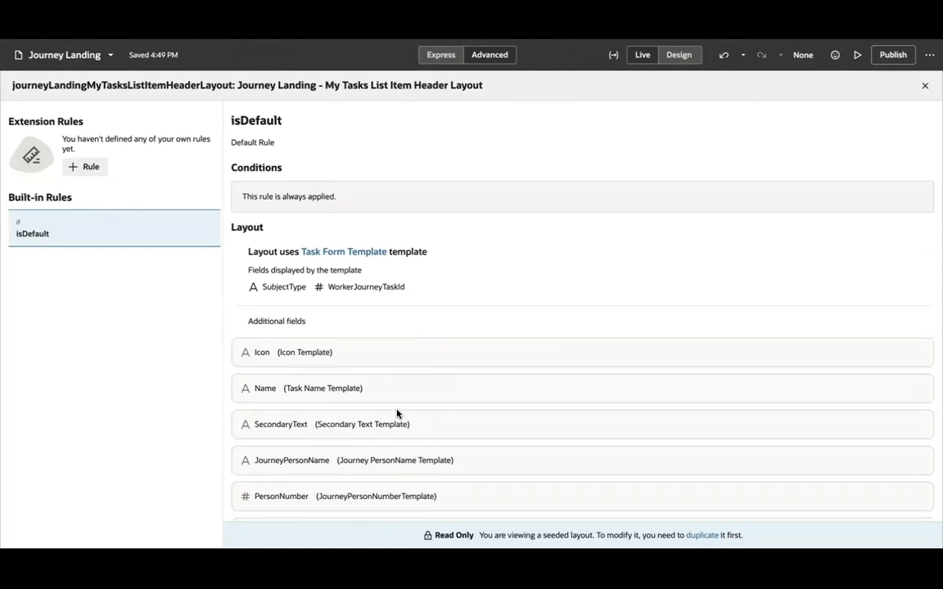
{"action": "right_click", "coordinate": [38, 235]}
{"action": "left_click", "coordinate": [76, 259]}
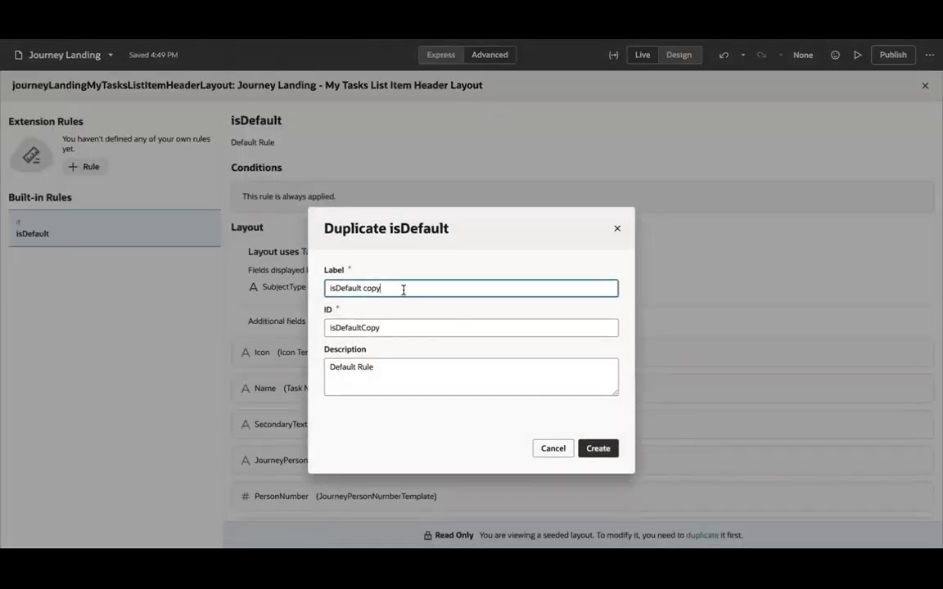
{"action": "key", "text": "ctrl+a"}
{"action": "type", "text": "customRule"}
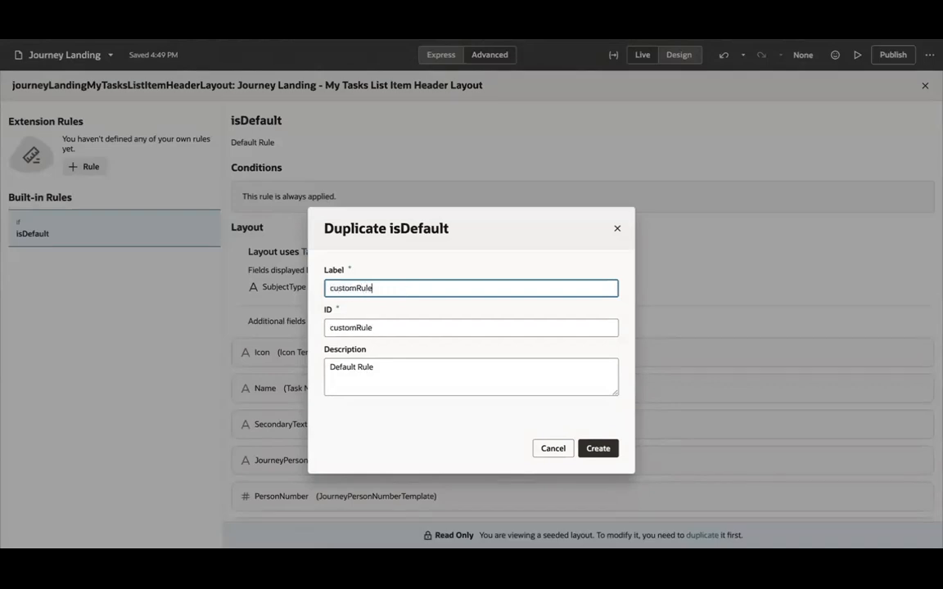
{"action": "left_click", "coordinate": [593, 448]}
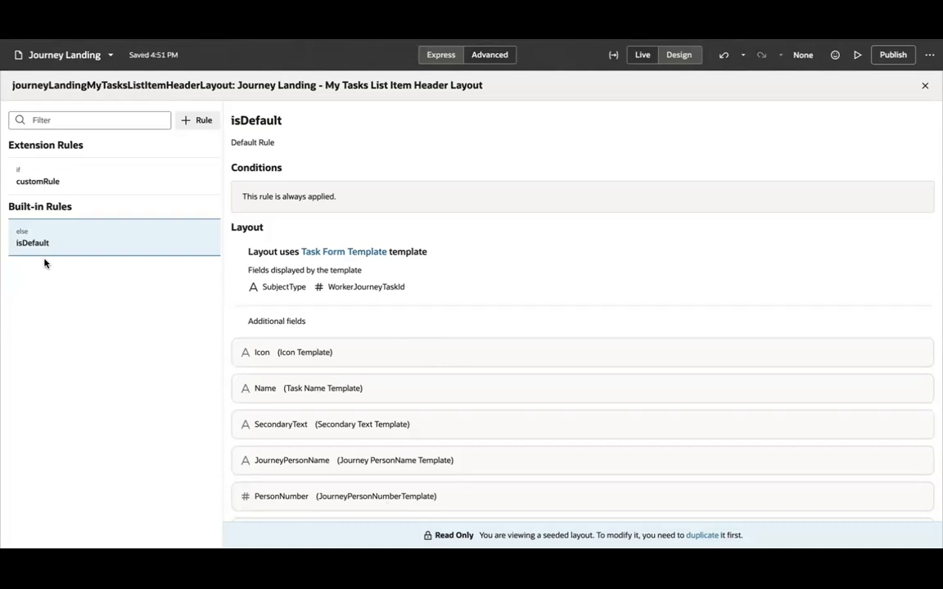
Remove the Icon field from the customRule layout and return to the My Tasks page preview
{"action": "left_click", "coordinate": [33, 183]}
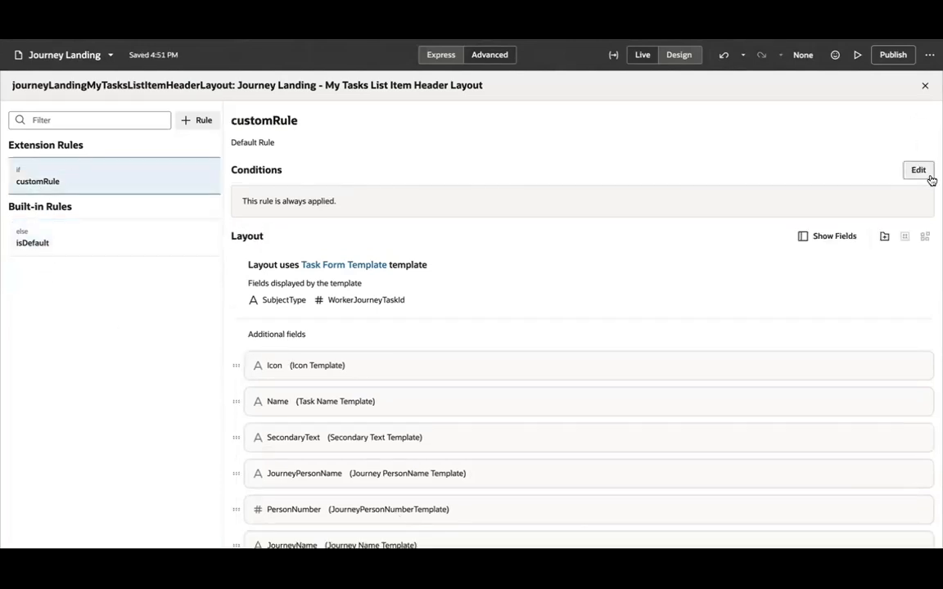
{"action": "left_click", "coordinate": [834, 237]}
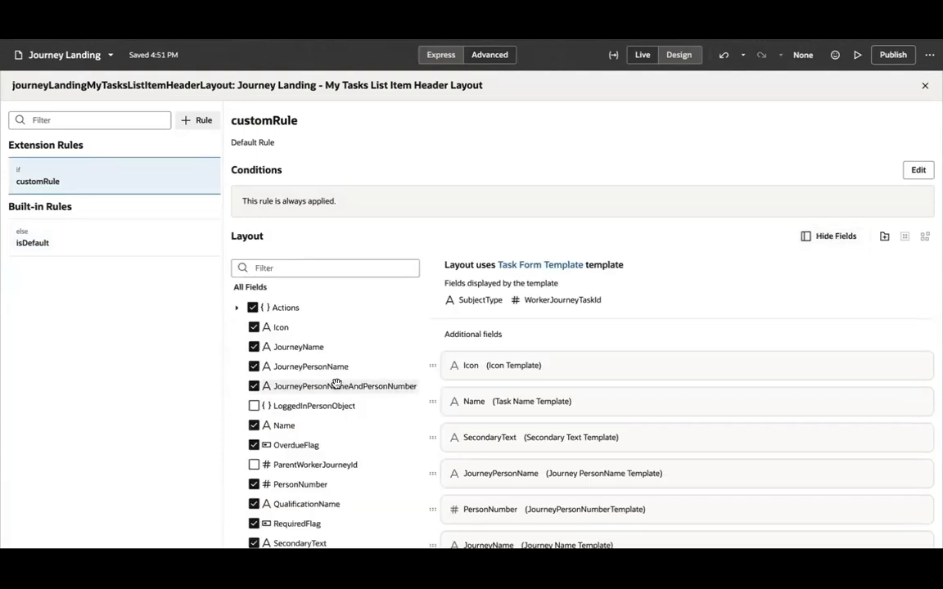
{"action": "scroll", "coordinate": [335, 384], "scroll_direction": "down", "scroll_amount": 2}
{"action": "scroll", "coordinate": [327, 321], "scroll_direction": "down", "scroll_amount": 3}
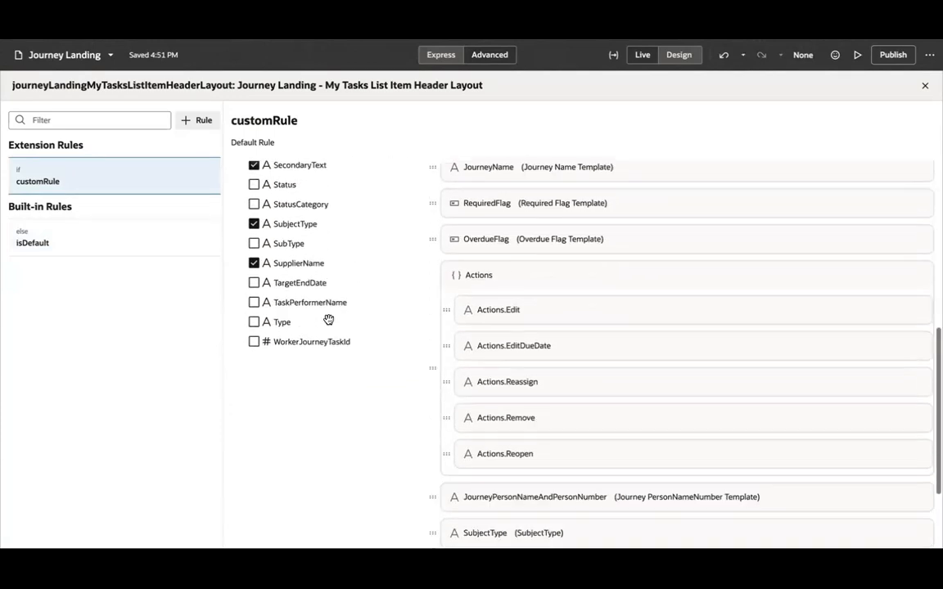
{"action": "scroll", "coordinate": [358, 321], "scroll_direction": "up", "scroll_amount": 4}
{"action": "scroll", "coordinate": [329, 323], "scroll_direction": "up", "scroll_amount": 1}
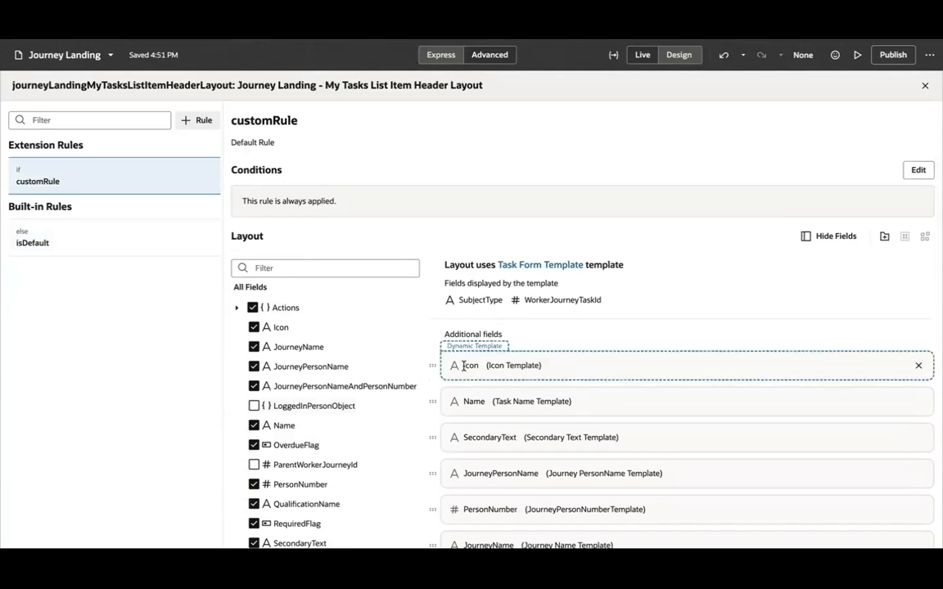
{"action": "left_click", "coordinate": [918, 366]}
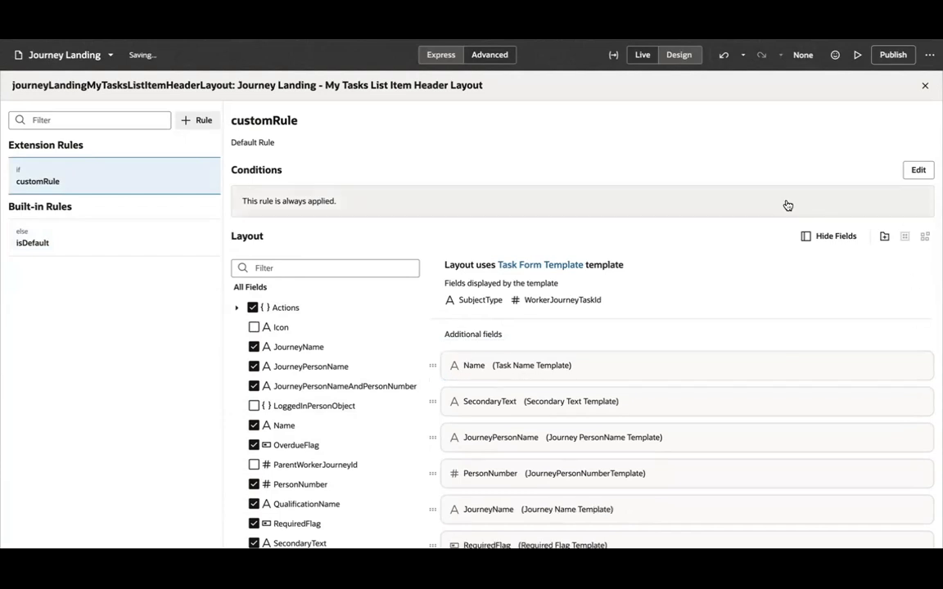
{"action": "left_click", "coordinate": [925, 85]}
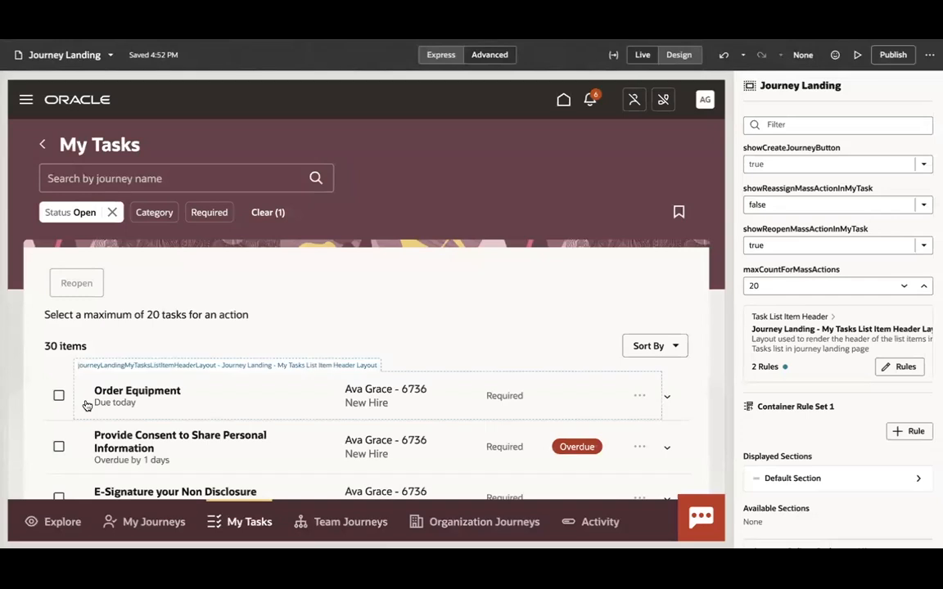
Add the Icon field back to the customRule layout of the My Tasks List Item Header Layout
{"action": "left_click", "coordinate": [898, 368]}
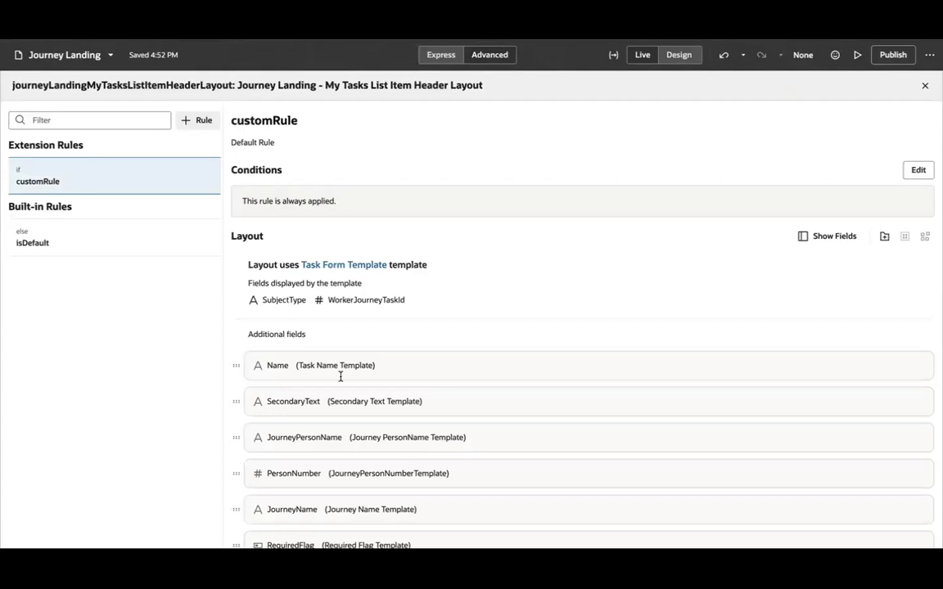
{"action": "left_click", "coordinate": [834, 236]}
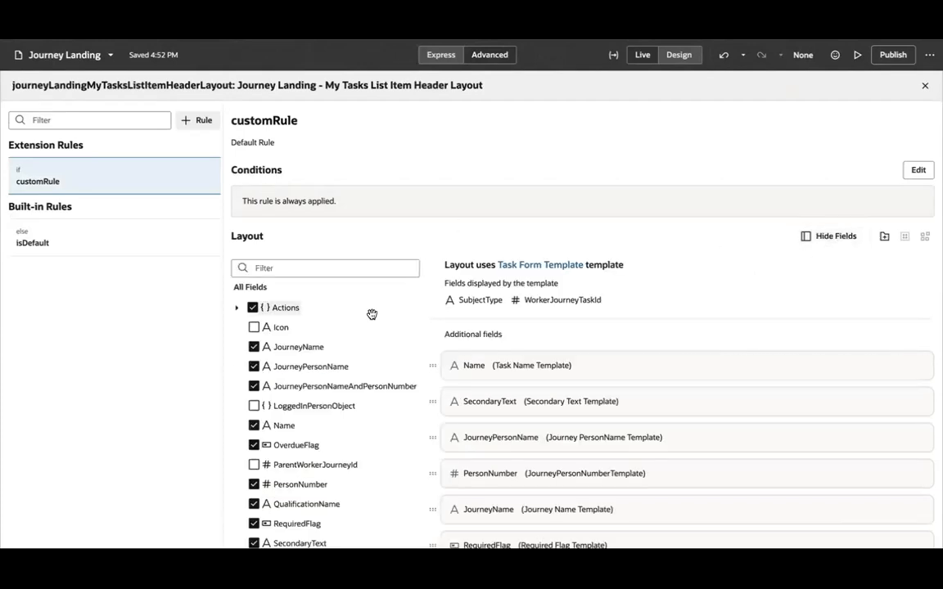
{"action": "left_click", "coordinate": [255, 327]}
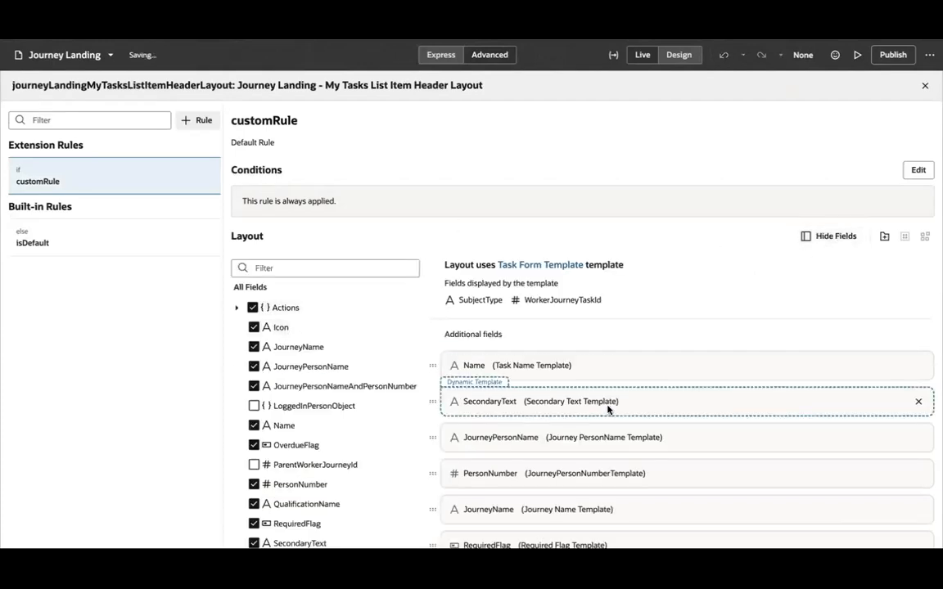
Move the Icon field above Name in the customRule's additional fields and return to the My Tasks page preview
{"action": "scroll", "coordinate": [608, 409], "scroll_direction": "down", "scroll_amount": 10}
{"action": "left_click_drag", "start_coordinate": [434, 492], "coordinate": [461, 333]}
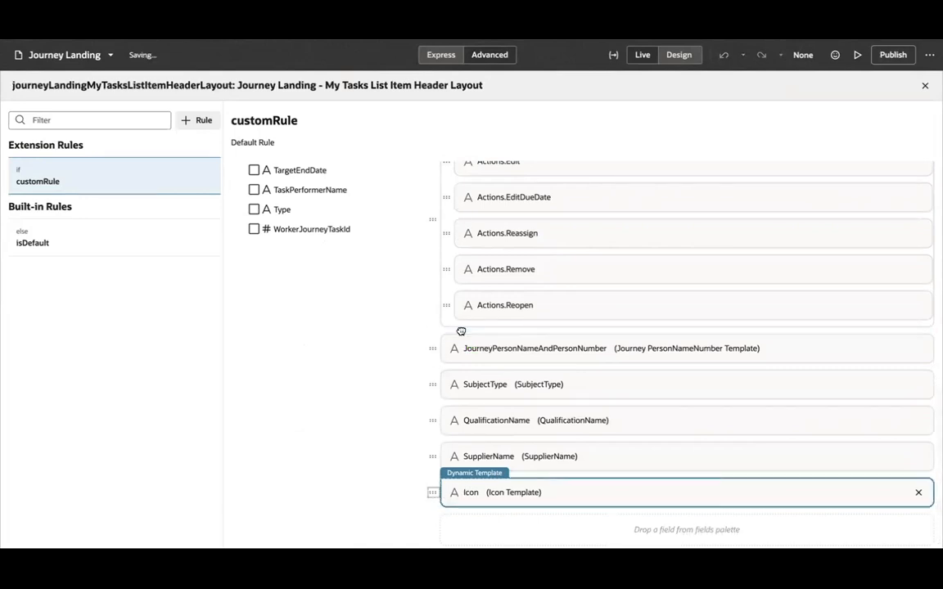
{"action": "scroll", "coordinate": [461, 332], "scroll_direction": "up", "scroll_amount": 5}
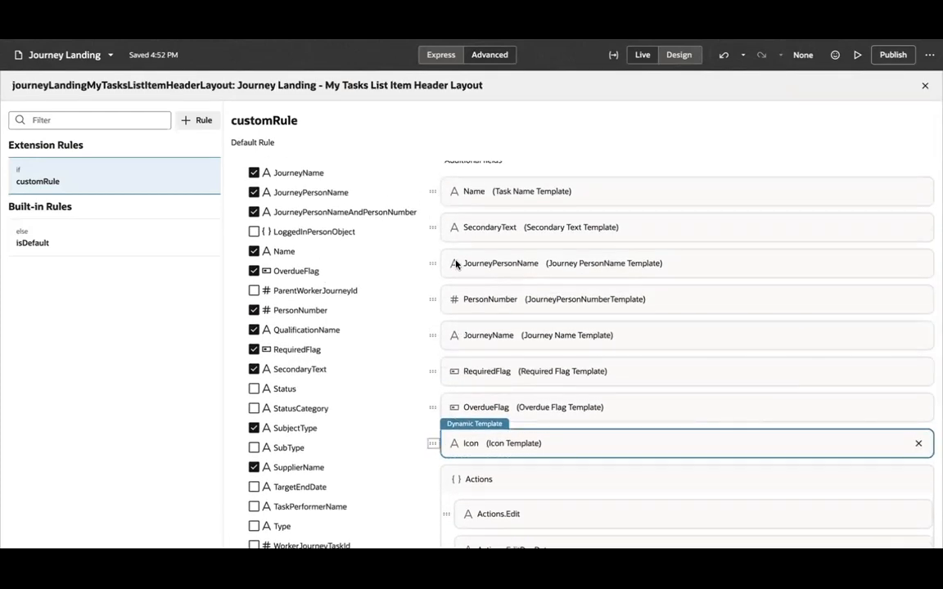
{"action": "left_click_drag", "start_coordinate": [465, 182], "coordinate": [459, 173]}
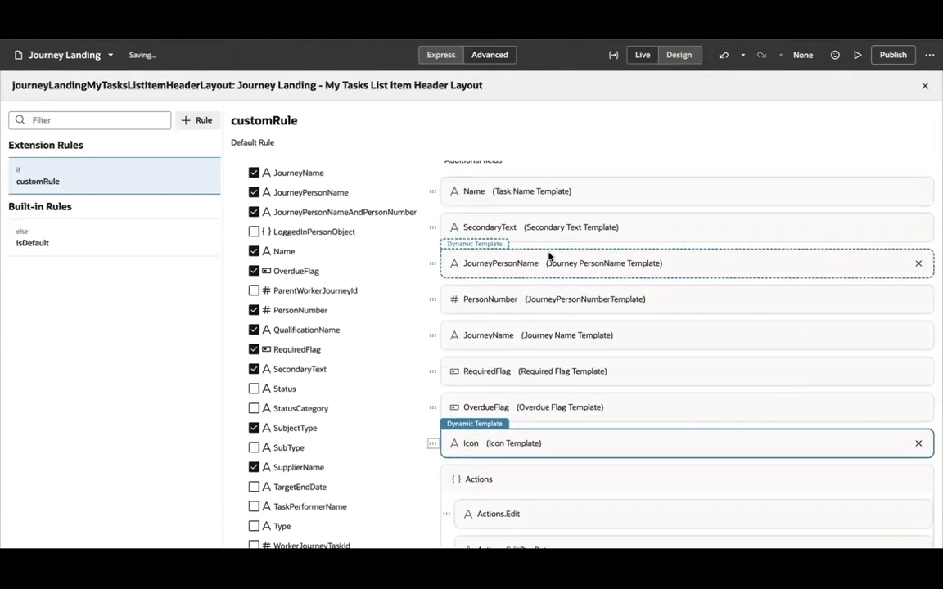
{"action": "scroll", "coordinate": [549, 256], "scroll_direction": "up", "scroll_amount": 3}
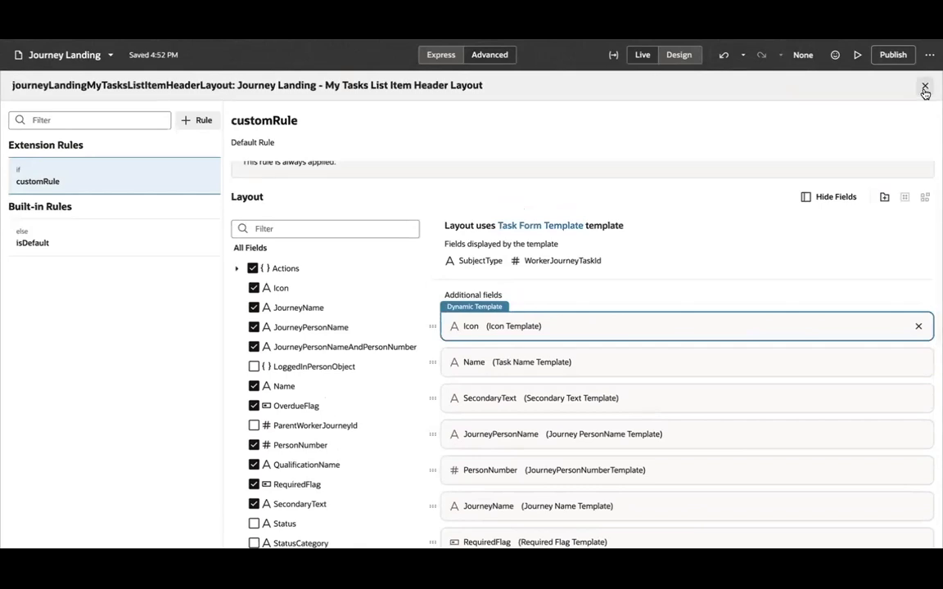
{"action": "left_click", "coordinate": [924, 85]}
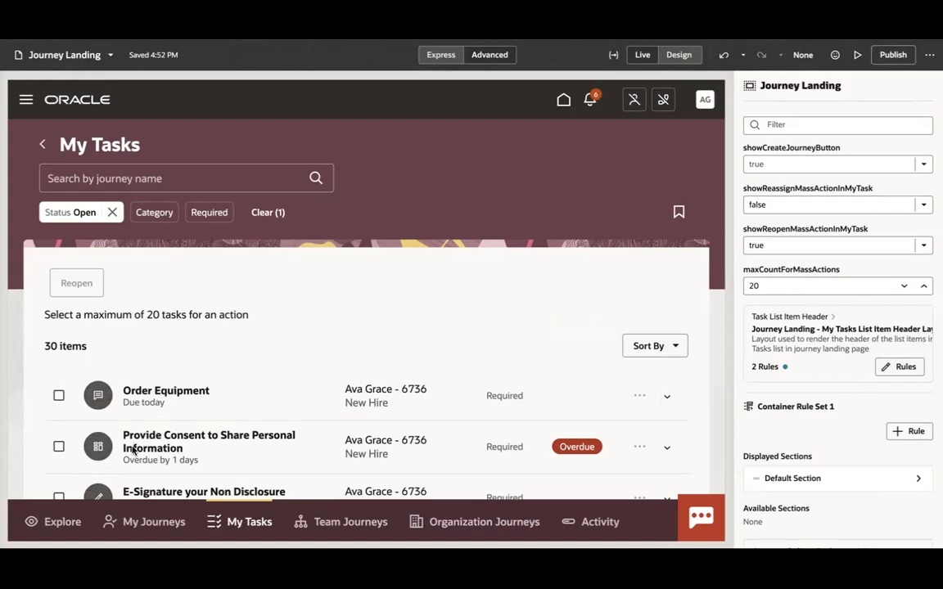
Remove the SecondaryText field from the customRule layout and return to the page preview
{"action": "left_click", "coordinate": [900, 367]}
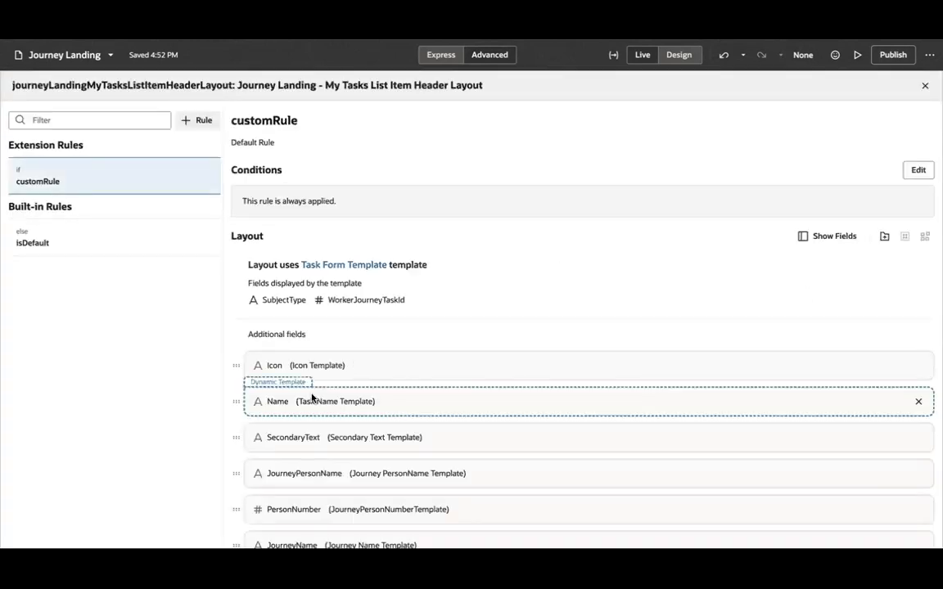
{"action": "left_click", "coordinate": [915, 439]}
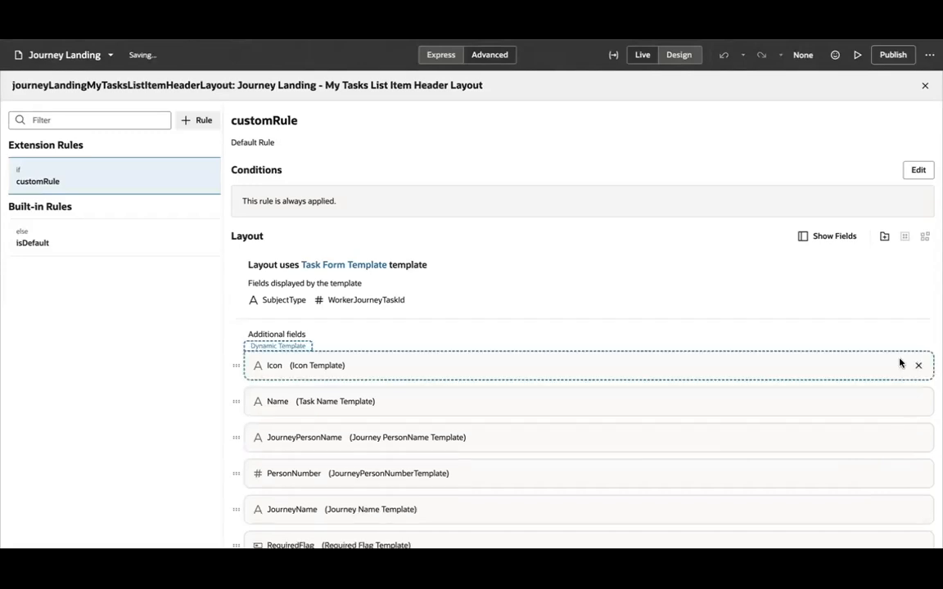
{"action": "left_click", "coordinate": [924, 85]}
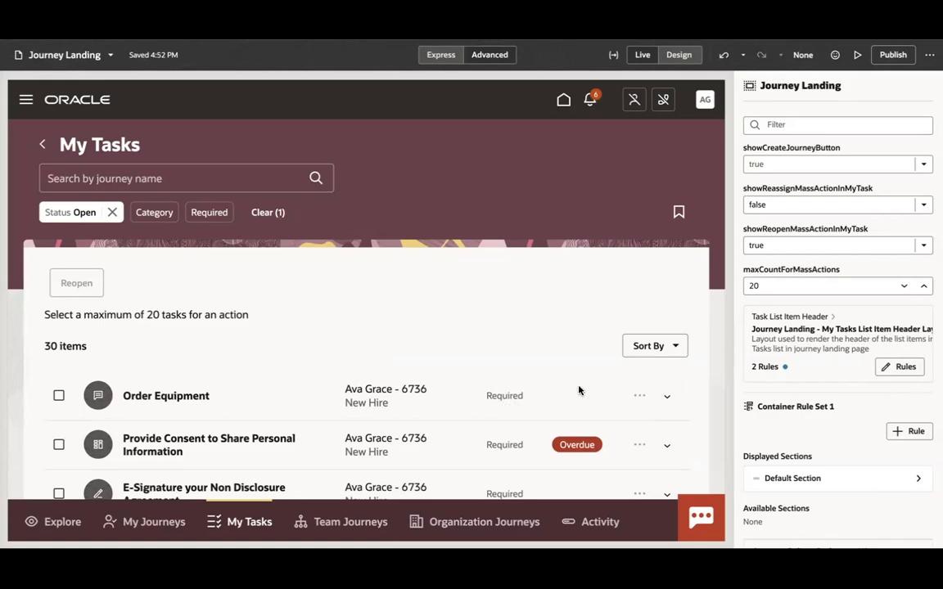
Remove the OverdueFlag field from the customRule layout and review the My Tasks list in design and live views
{"action": "left_click", "coordinate": [903, 367]}
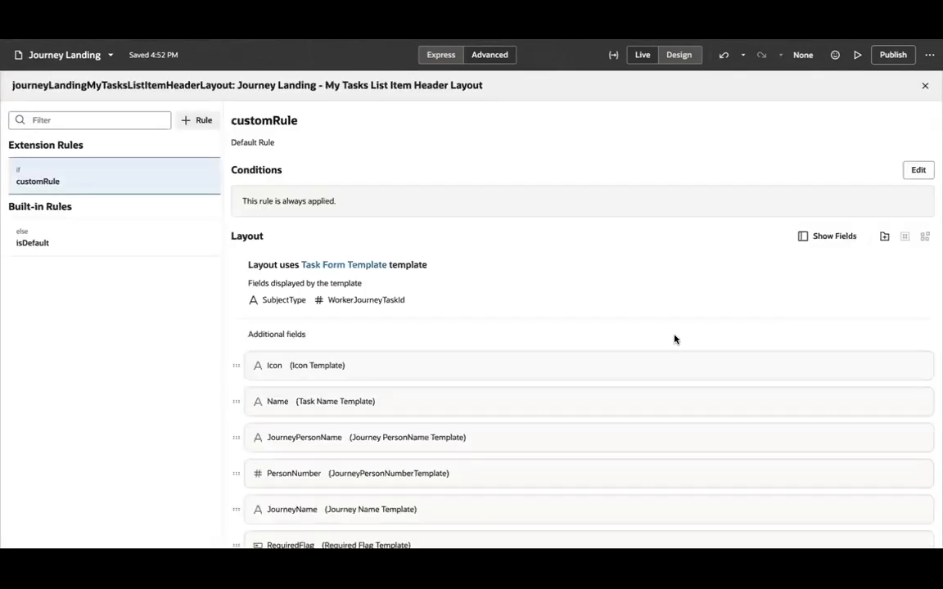
{"action": "scroll", "coordinate": [674, 339], "scroll_direction": "down", "scroll_amount": 5}
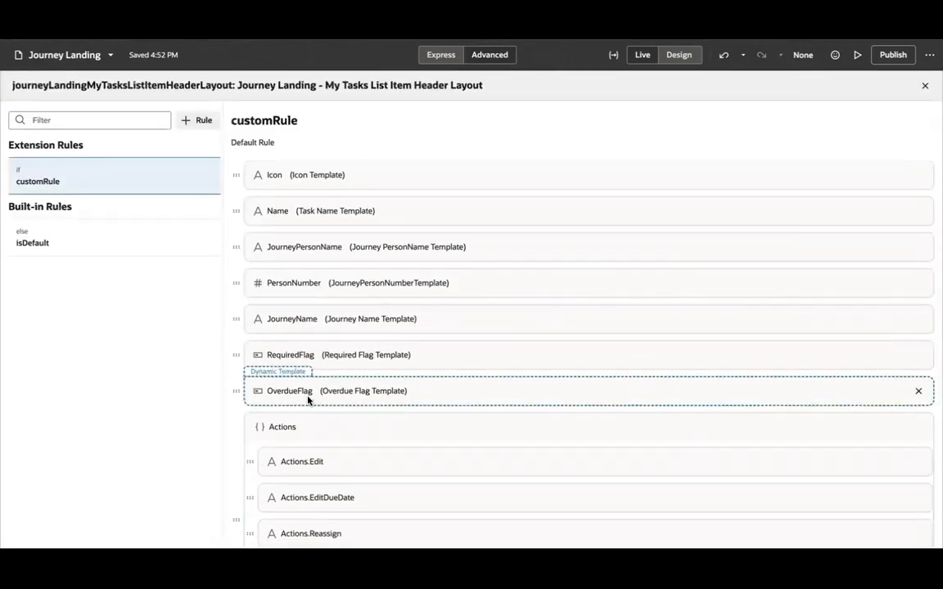
{"action": "left_click", "coordinate": [917, 391]}
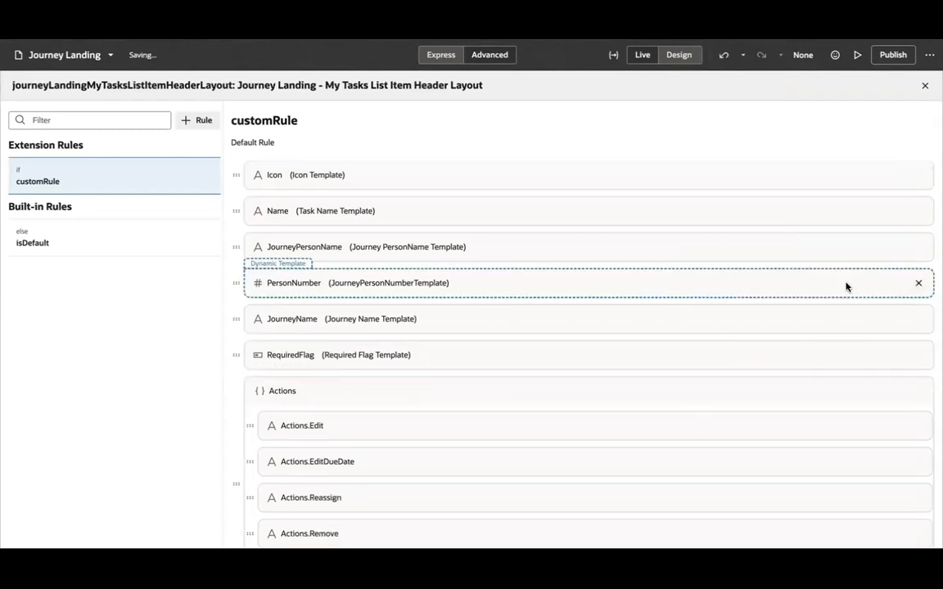
{"action": "left_click", "coordinate": [924, 87]}
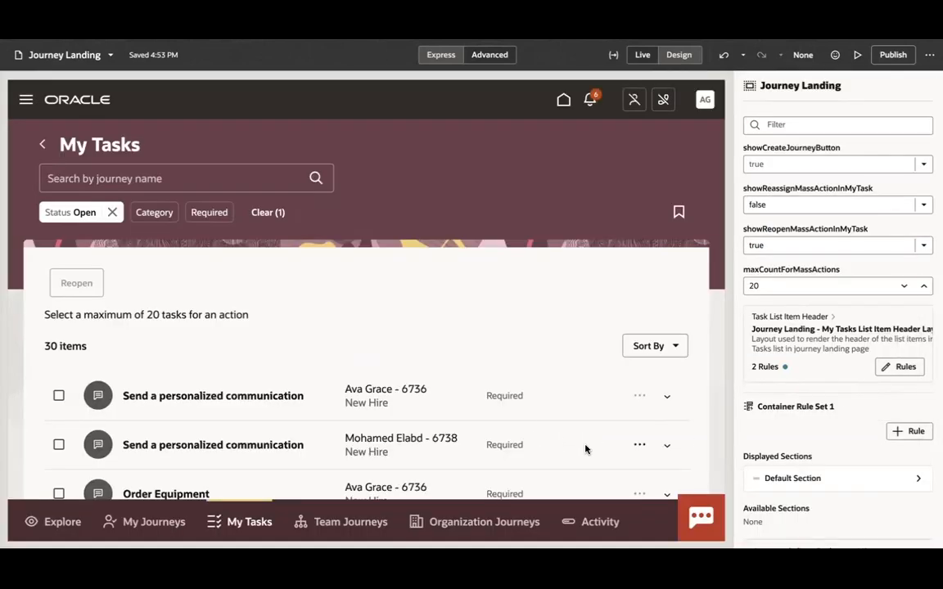
{"action": "scroll", "coordinate": [585, 448], "scroll_direction": "down", "scroll_amount": 10}
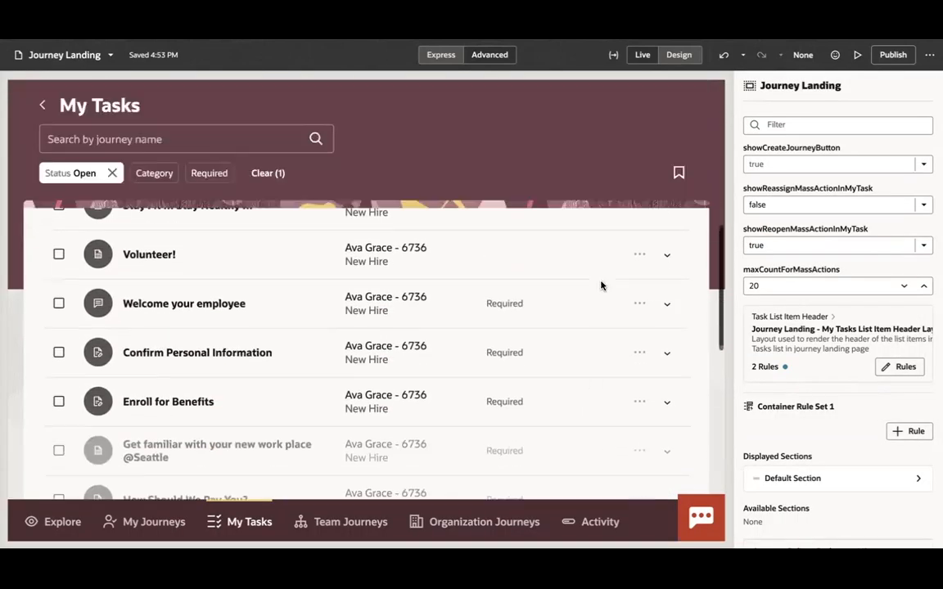
{"action": "scroll", "coordinate": [600, 285], "scroll_direction": "up", "scroll_amount": 10}
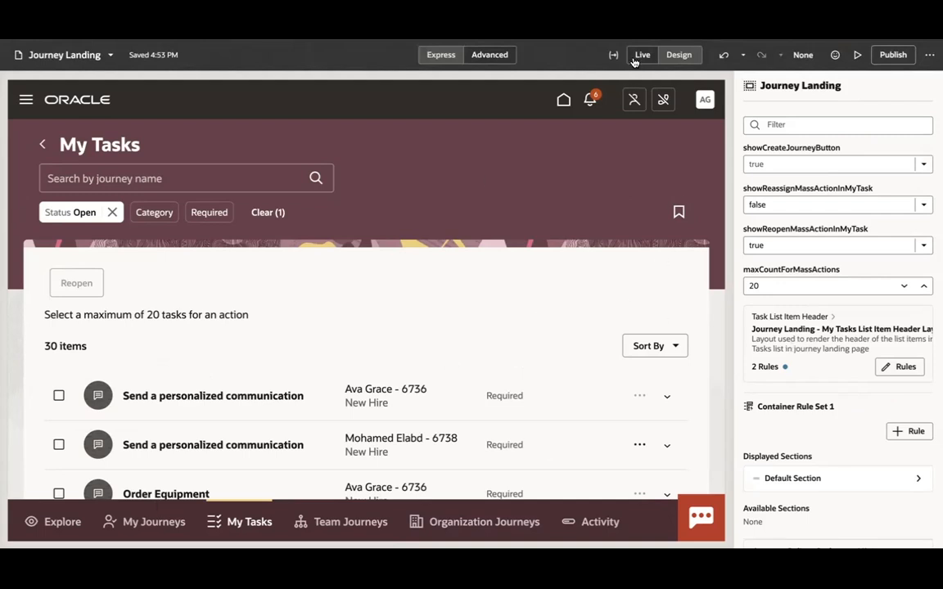
{"action": "scroll", "coordinate": [189, 442], "scroll_direction": "down", "scroll_amount": 3}
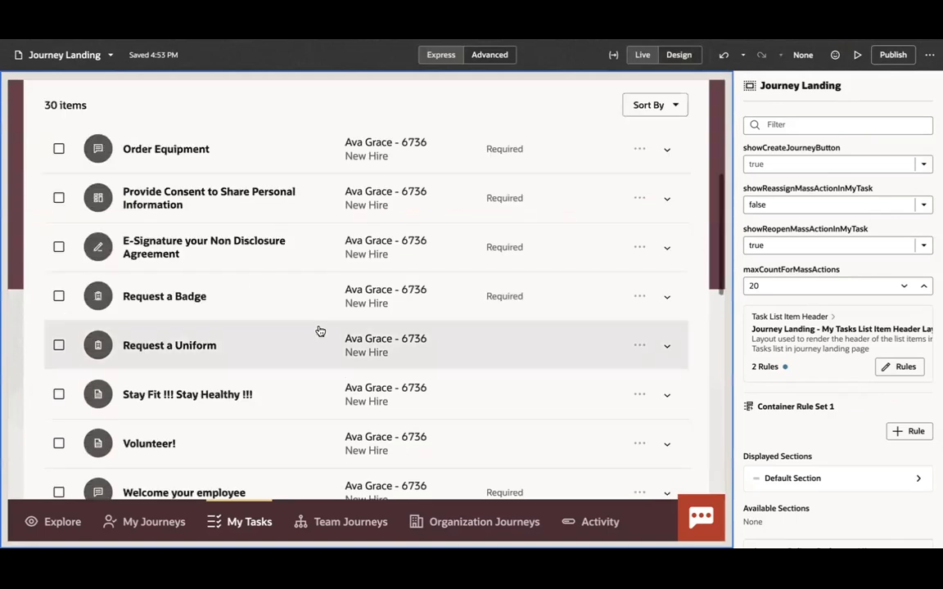
{"action": "scroll", "coordinate": [320, 330], "scroll_direction": "up", "scroll_amount": 3}
Switch the journey-landing page to Advanced mode, collapse the App UIs navigator and browse the page's constants
{"action": "left_click", "coordinate": [489, 55]}
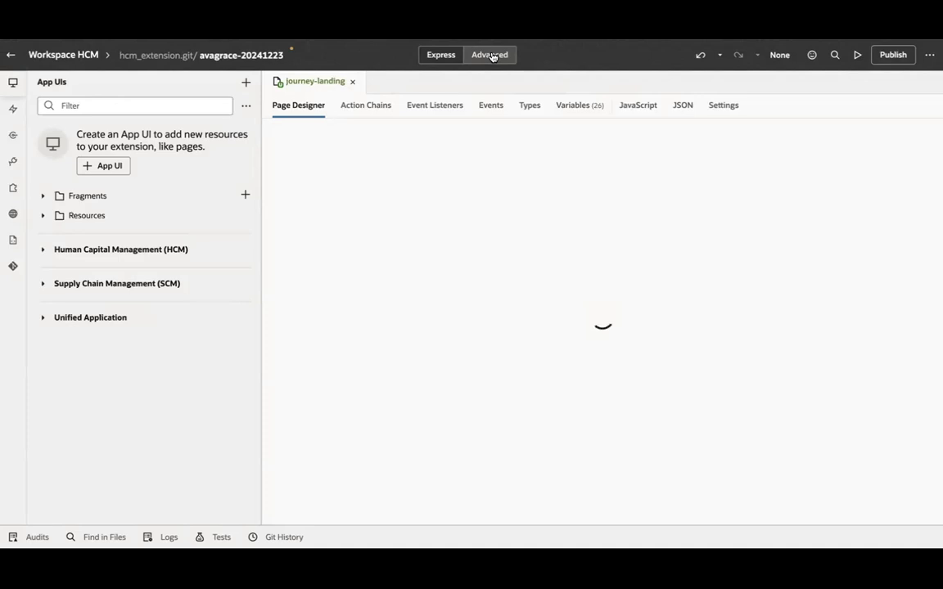
{"action": "left_click", "coordinate": [12, 84]}
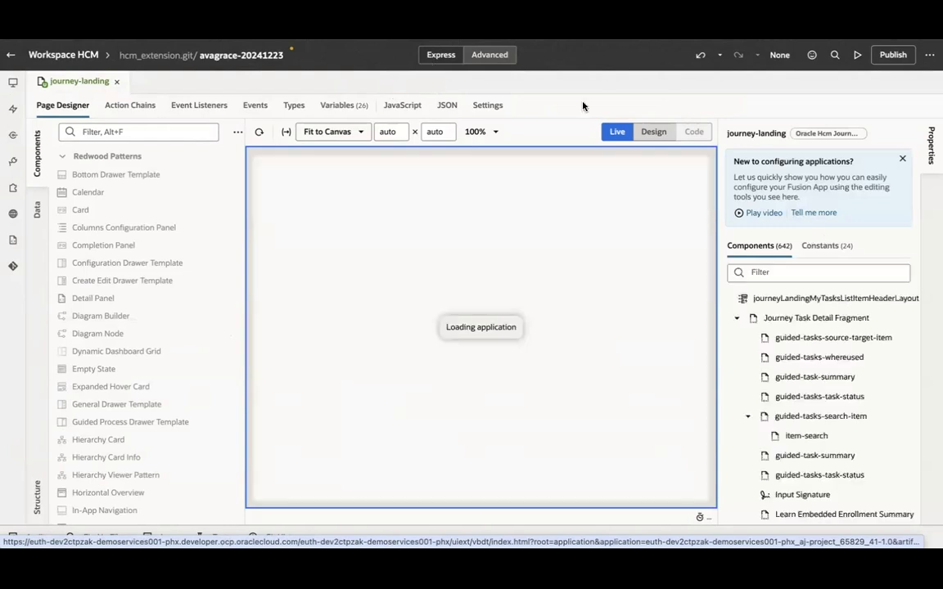
{"action": "left_click", "coordinate": [827, 252]}
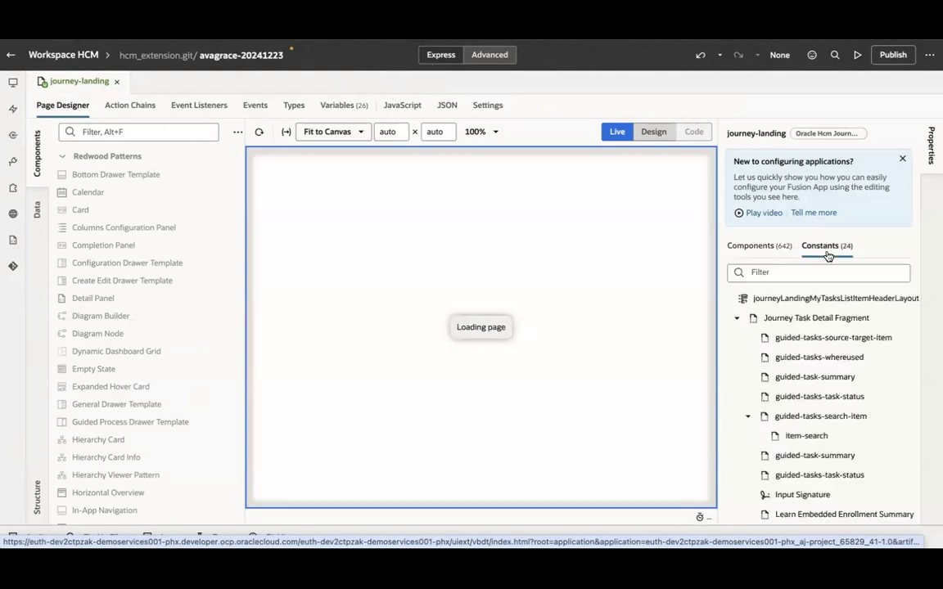
{"action": "scroll", "coordinate": [824, 373], "scroll_direction": "down", "scroll_amount": 1}
{"action": "scroll", "coordinate": [825, 372], "scroll_direction": "down", "scroll_amount": 10}
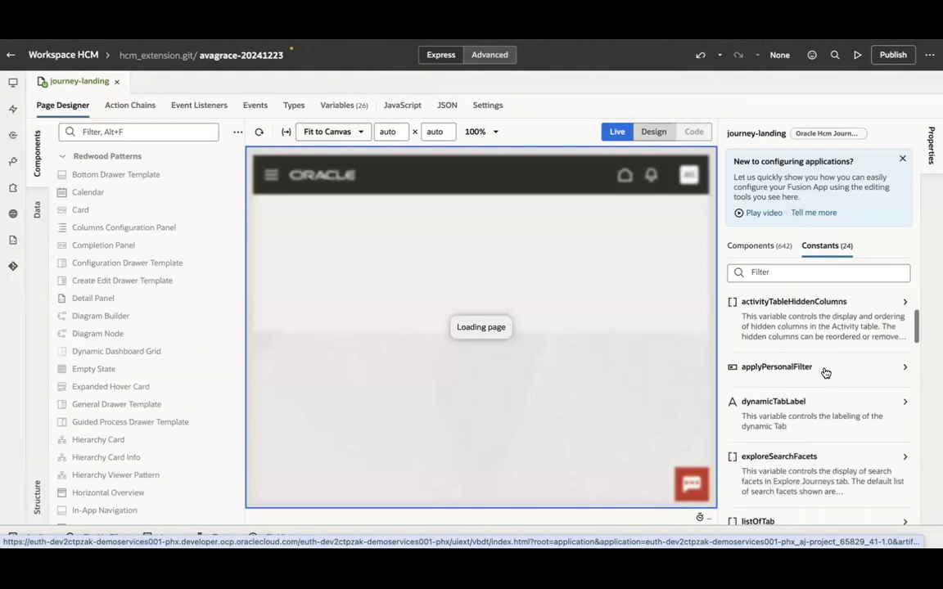
{"action": "scroll", "coordinate": [825, 372], "scroll_direction": "down", "scroll_amount": 6}
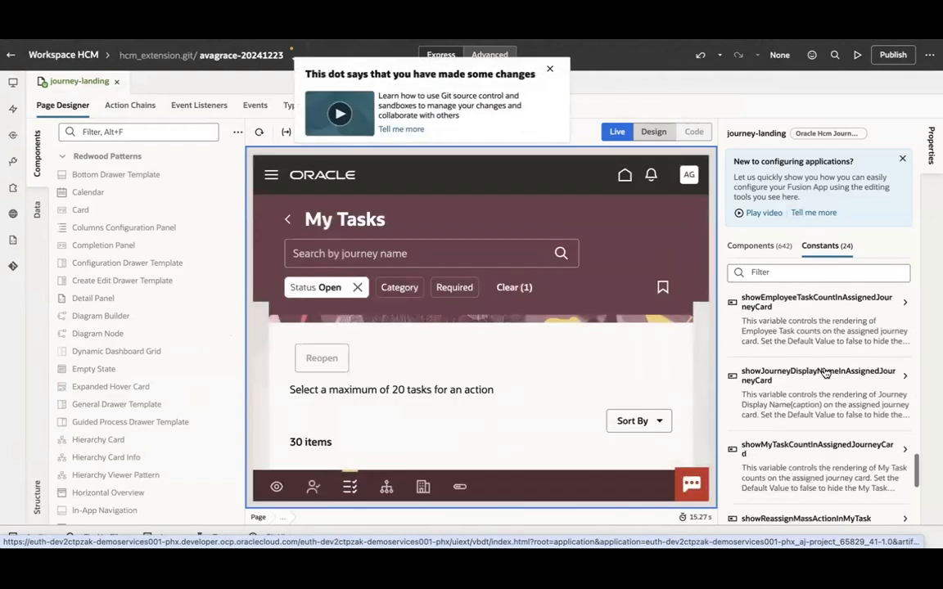
{"action": "scroll", "coordinate": [825, 372], "scroll_direction": "up", "scroll_amount": 3}
{"action": "scroll", "coordinate": [825, 372], "scroll_direction": "up", "scroll_amount": 5}
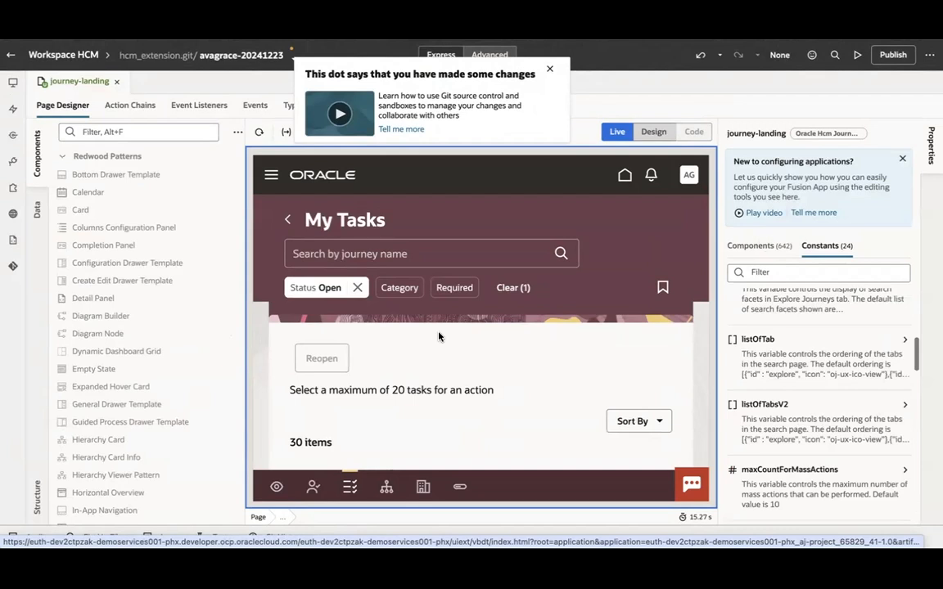
{"action": "left_click", "coordinate": [553, 69]}
Show the page structure in design view and inspect the My Tasks List Item Header Layout and Journey Task Detail Fragment
{"action": "left_click", "coordinate": [654, 131]}
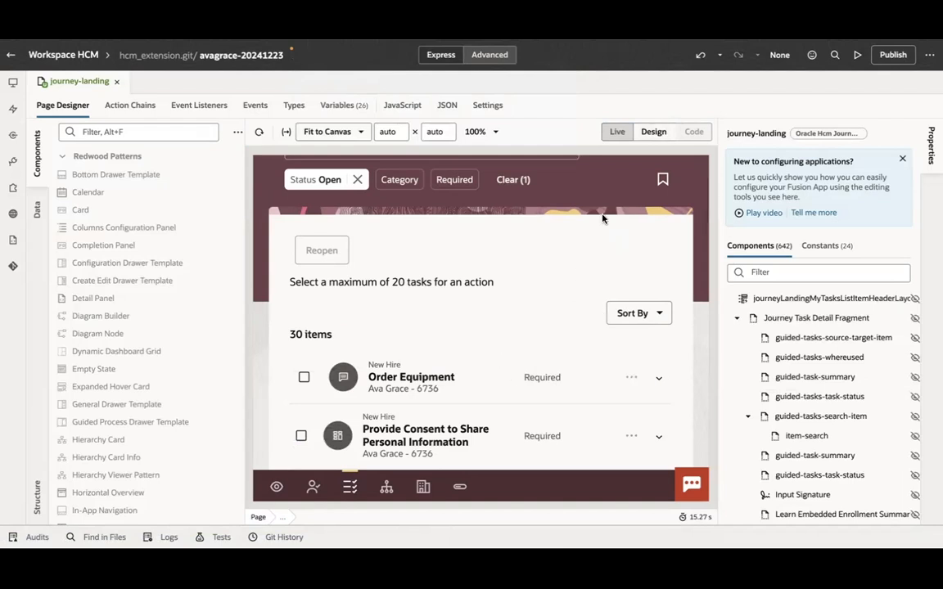
{"action": "scroll", "coordinate": [484, 327], "scroll_direction": "down", "scroll_amount": 2}
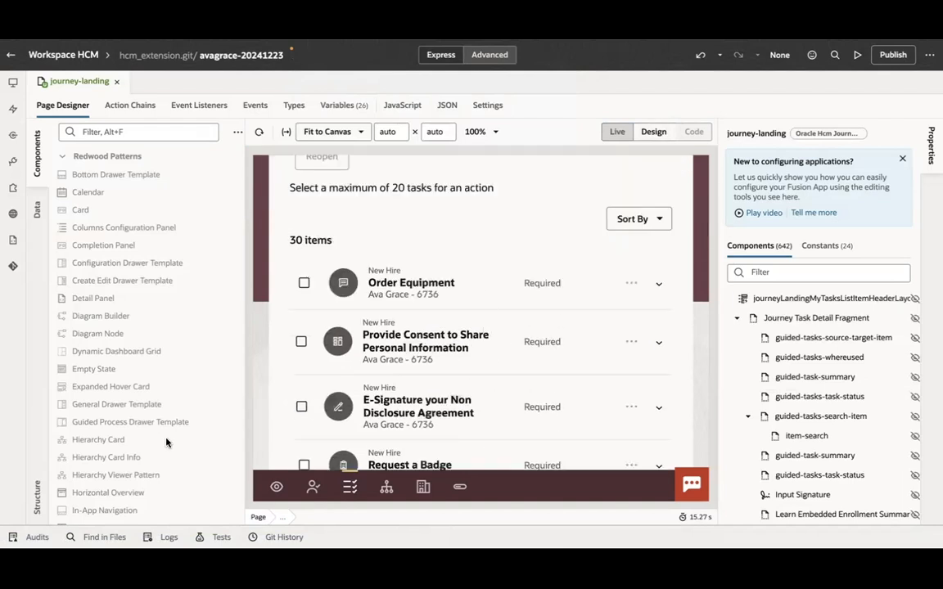
{"action": "left_click", "coordinate": [36, 495]}
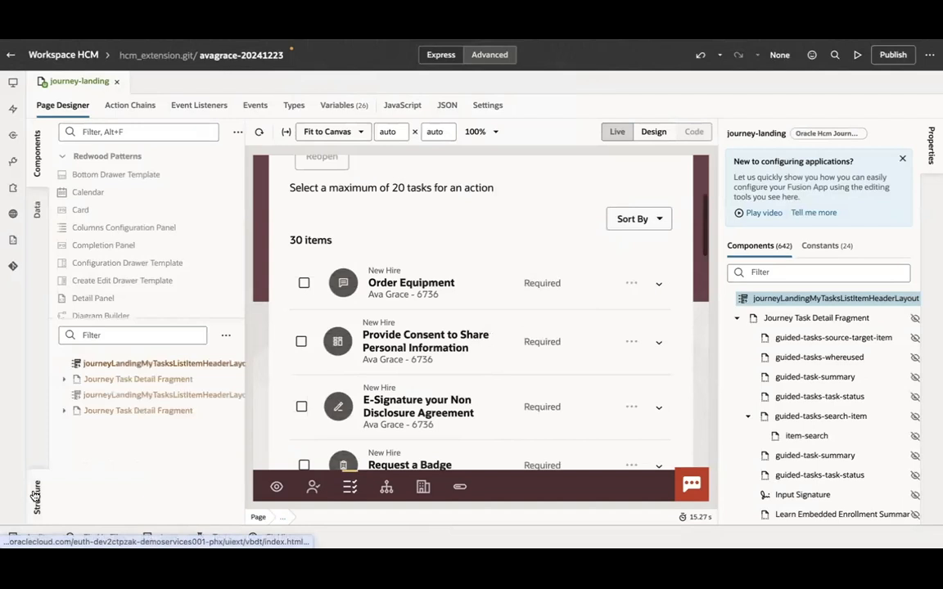
{"action": "left_click", "coordinate": [123, 362]}
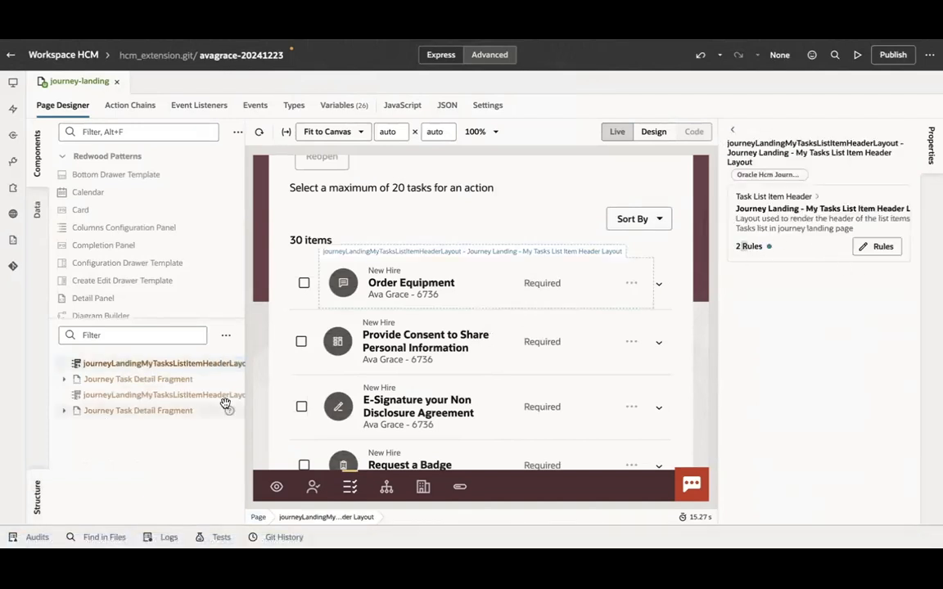
{"action": "left_click", "coordinate": [166, 380]}
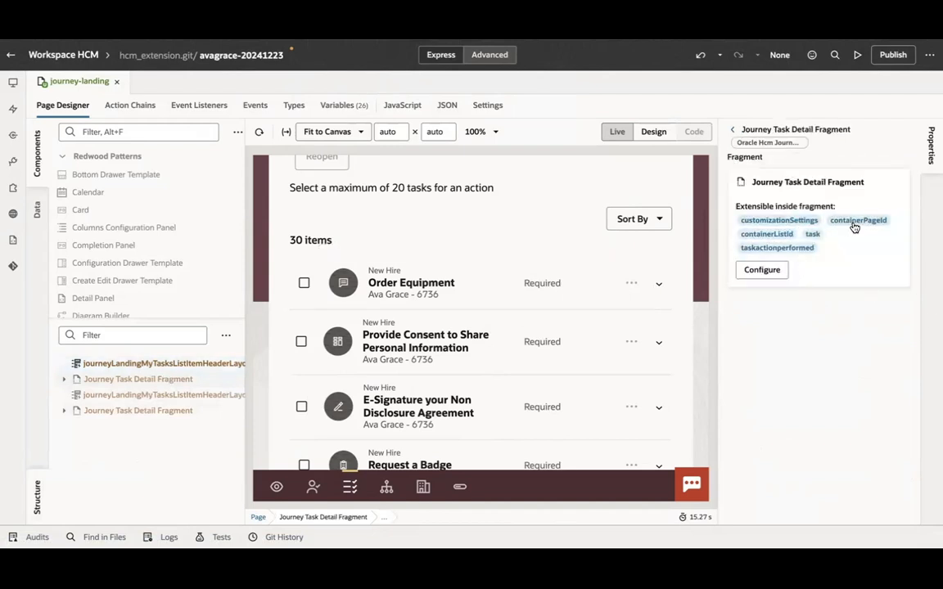
Open the Journey Task Detail Fragment for configuration, examine its extensible components, and return to the journey-landing page
{"action": "left_click", "coordinate": [762, 270]}
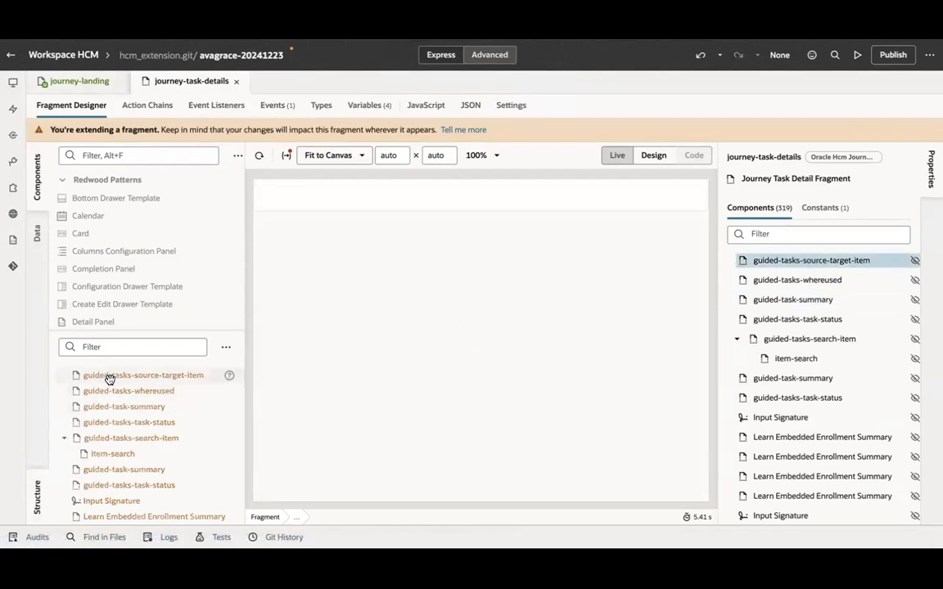
{"action": "scroll", "coordinate": [824, 320], "scroll_direction": "down", "scroll_amount": 1}
{"action": "scroll", "coordinate": [825, 320], "scroll_direction": "down", "scroll_amount": 5}
{"action": "scroll", "coordinate": [825, 303], "scroll_direction": "up", "scroll_amount": 5}
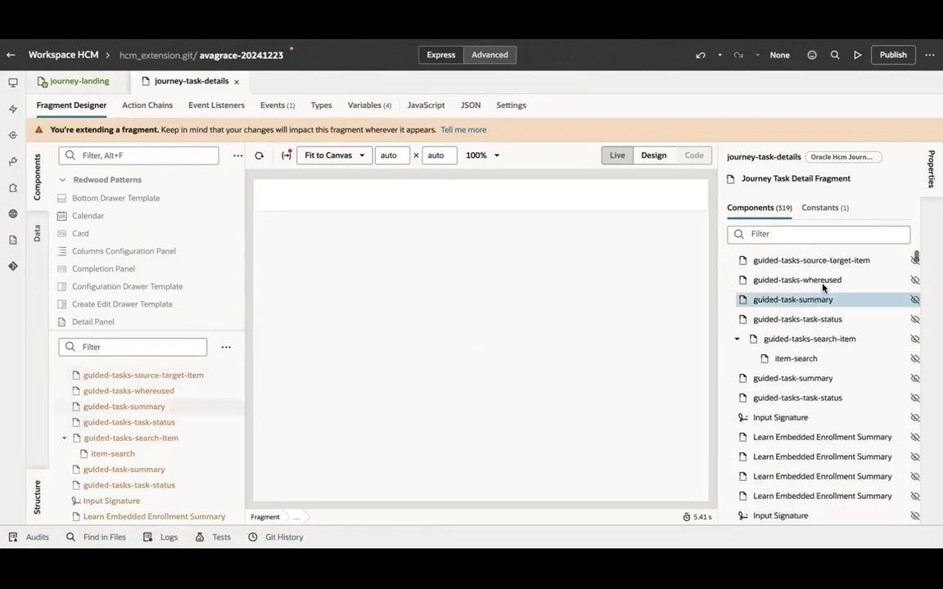
{"action": "left_click", "coordinate": [824, 209]}
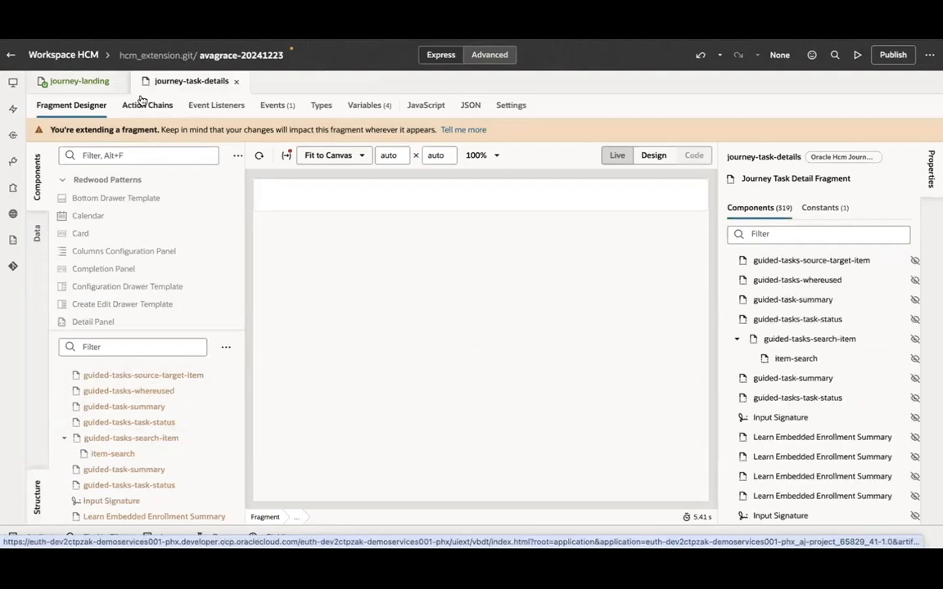
{"action": "left_click", "coordinate": [72, 82]}
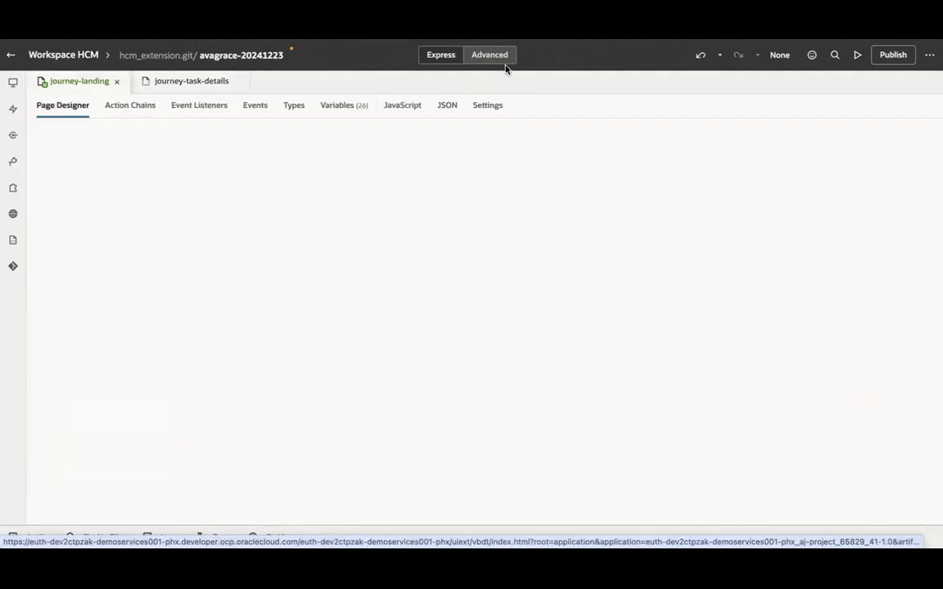